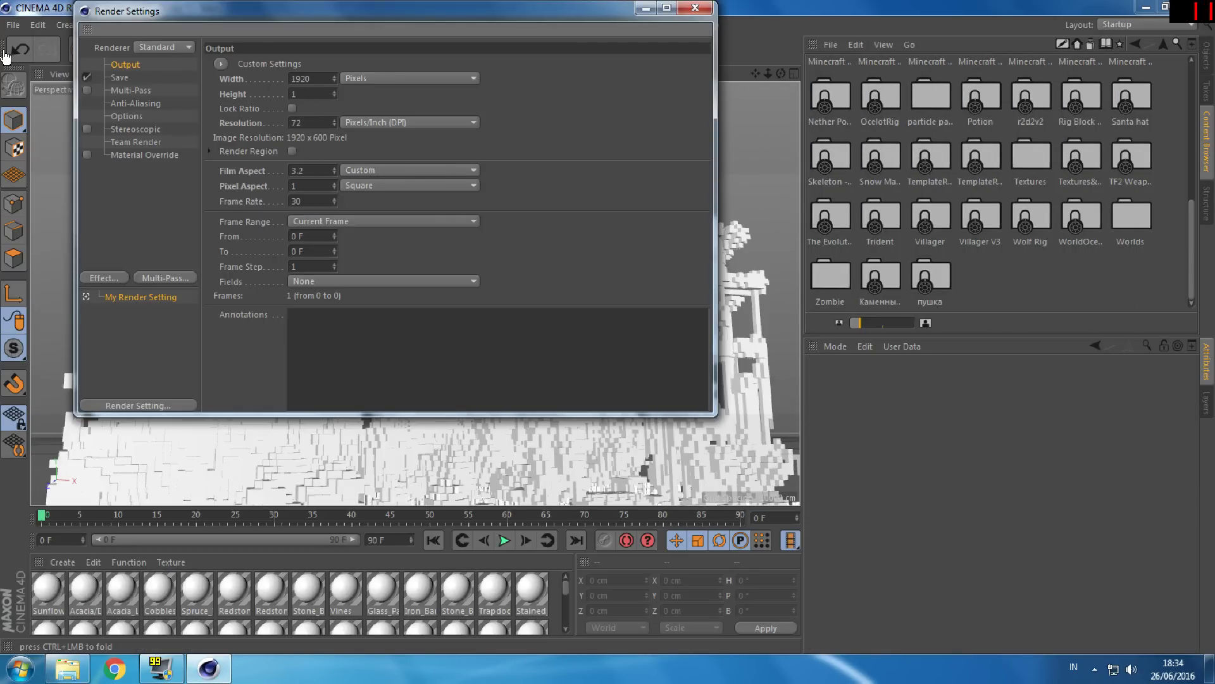
# Step: Load the Minecraft city .obj model into the scene
pyautogui.click(118, 278)
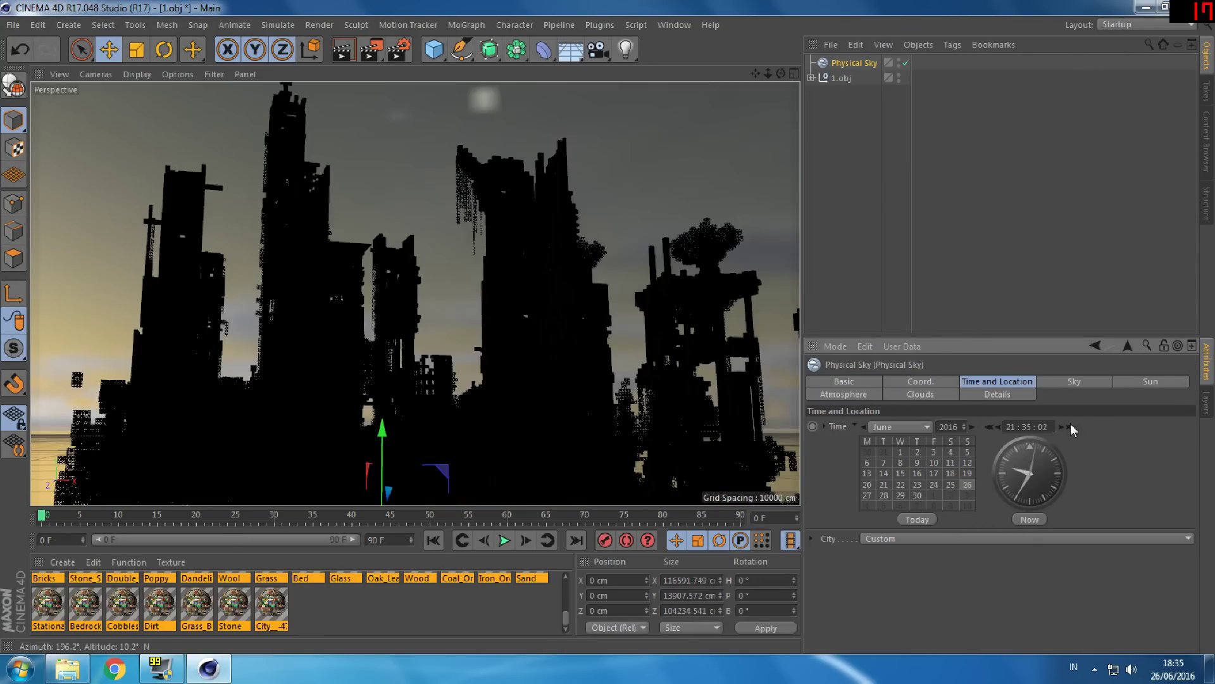
# Step: Aim and dim the new light, and give the fog 10000 cm distance and 45% strength
pyautogui.moveTo(202, 362); pyautogui.dragTo(298, 360)
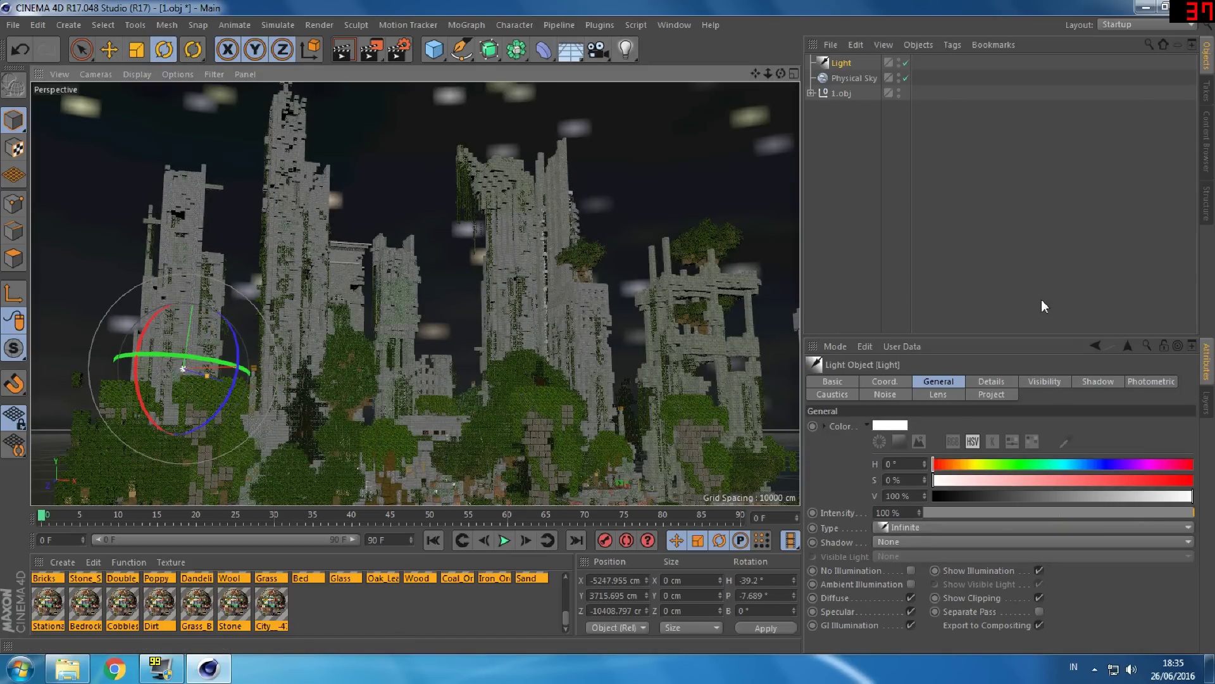
pyautogui.moveTo(1192, 513); pyautogui.dragTo(1132, 514)
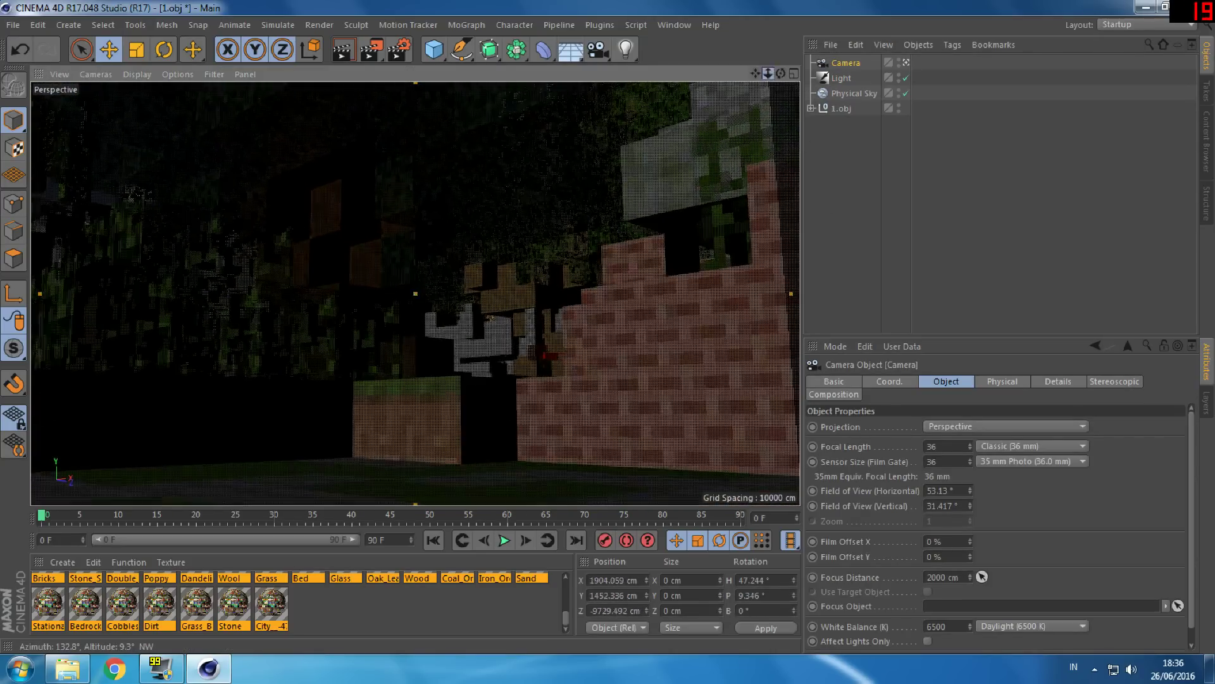
pyautogui.write('0000')
pyautogui.press('Return')
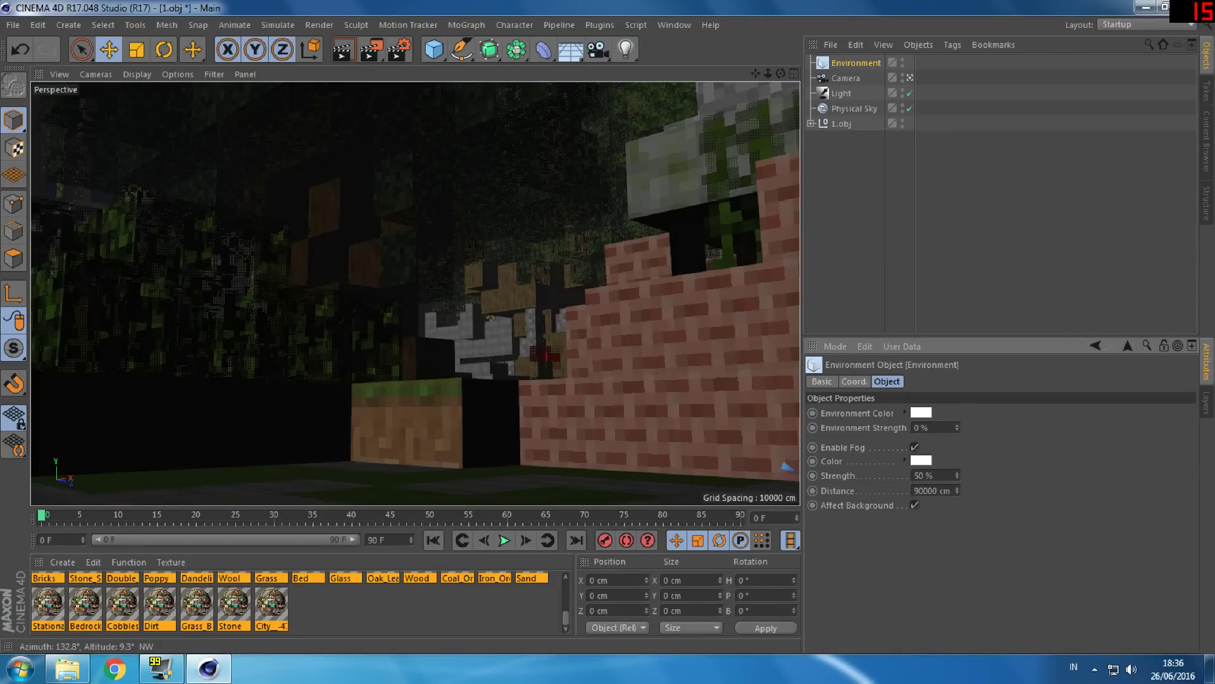
pyautogui.hotkey('ctrl', 'z')
pyautogui.moveTo(957, 475); pyautogui.dragTo(957, 484)
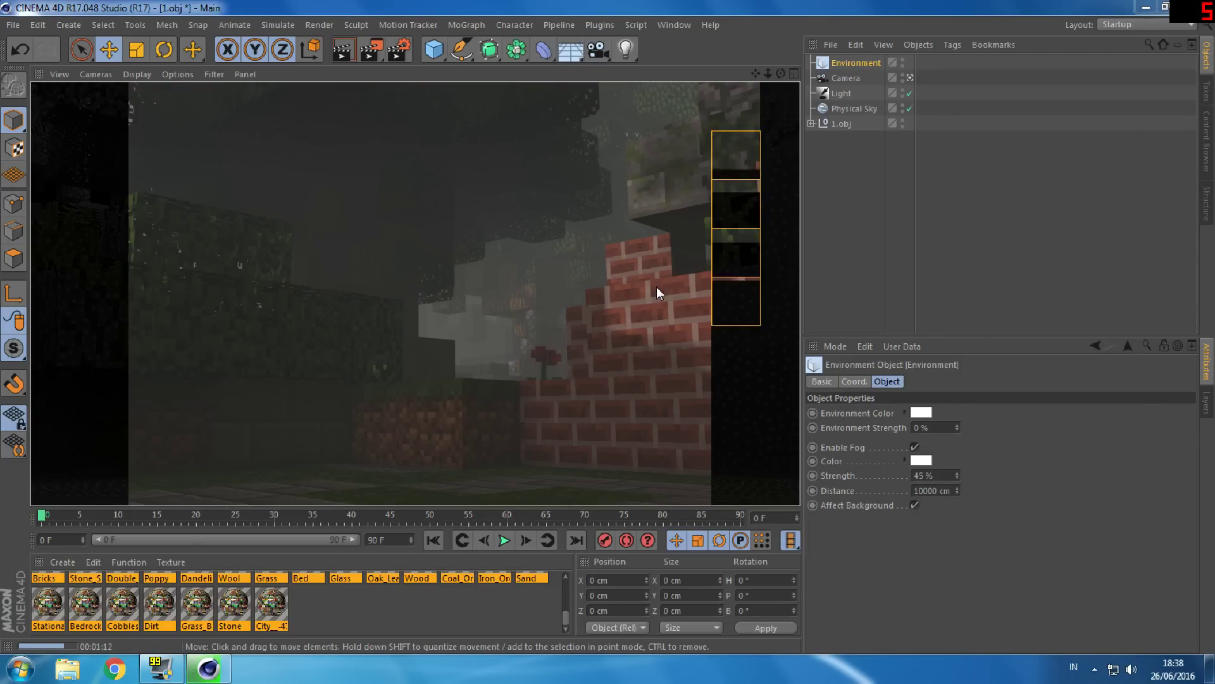
# Step: Rotate the light to a new angle over the city
pyautogui.click(841, 93)
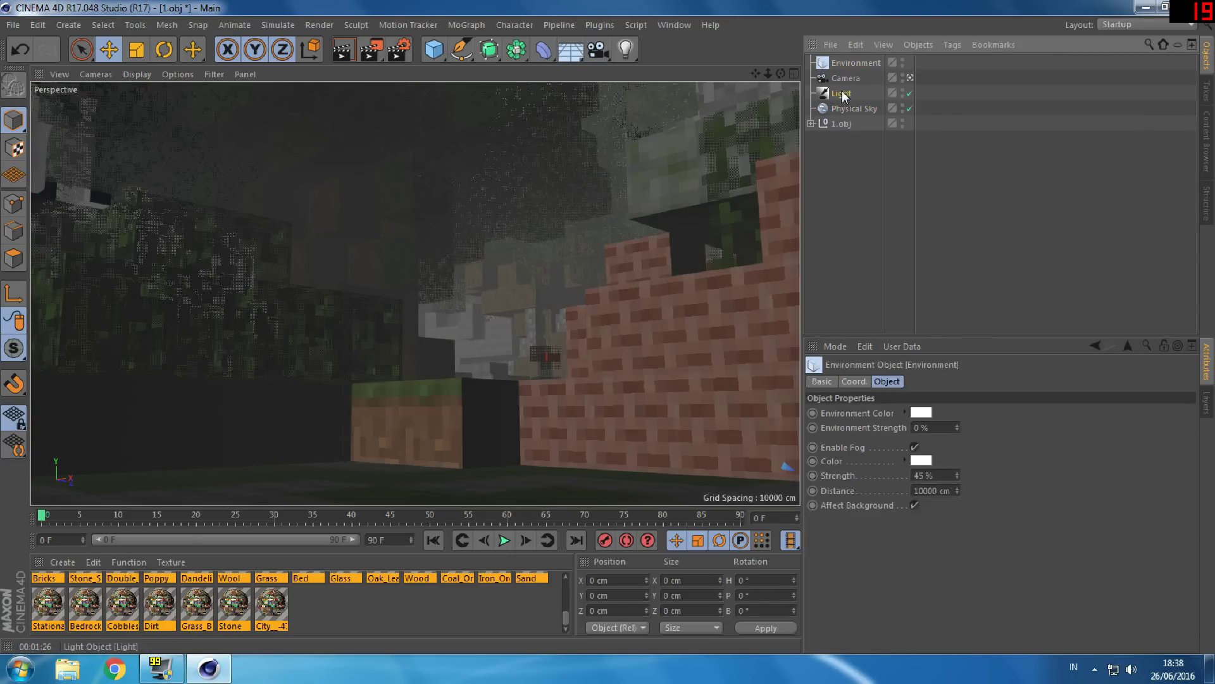
pyautogui.press('r')
pyautogui.moveTo(239, 227); pyautogui.dragTo(227, 253)
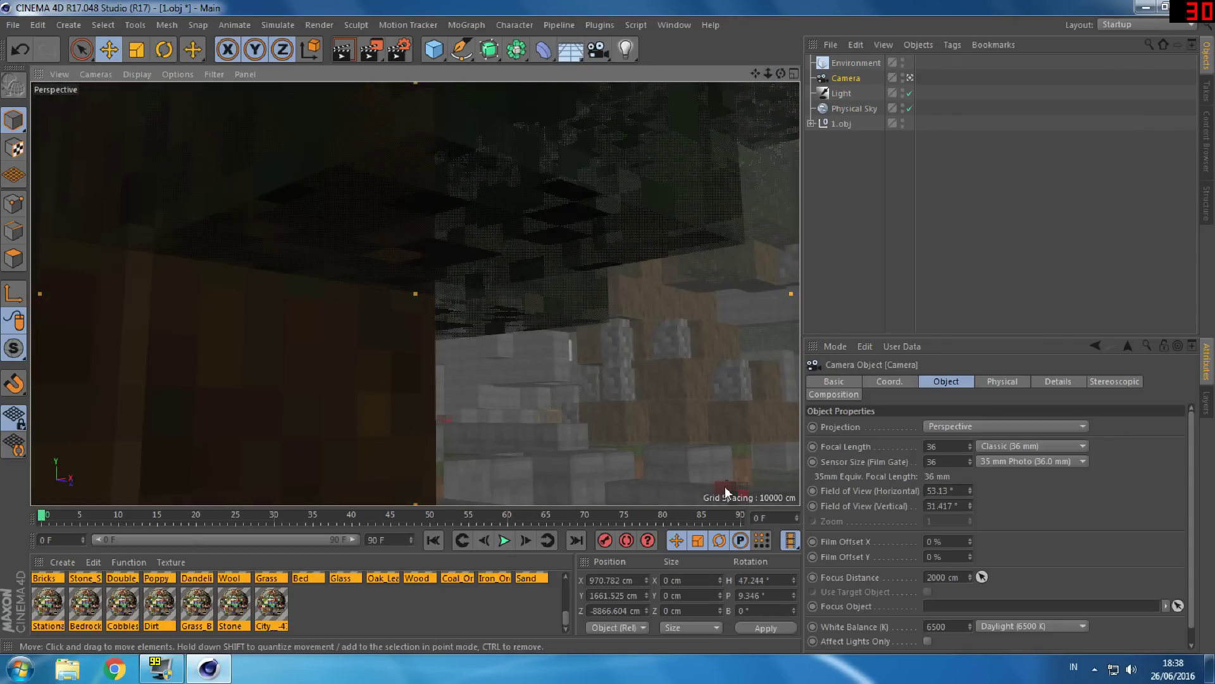
pyautogui.keyDown('alt'); pyautogui.moveTo(380, 285); pyautogui.dragTo(700, 320); pyautogui.keyUp('alt')
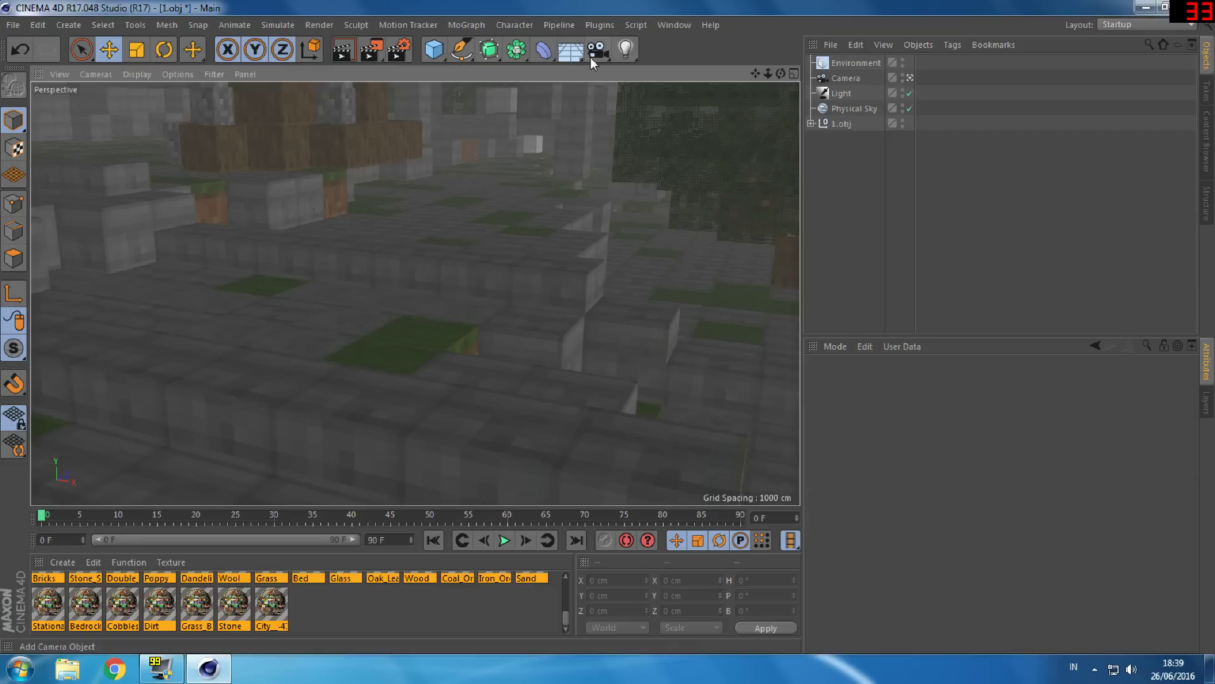
# Step: Frame the camera along the city street and test it with a preview render
pyautogui.click(845, 78)
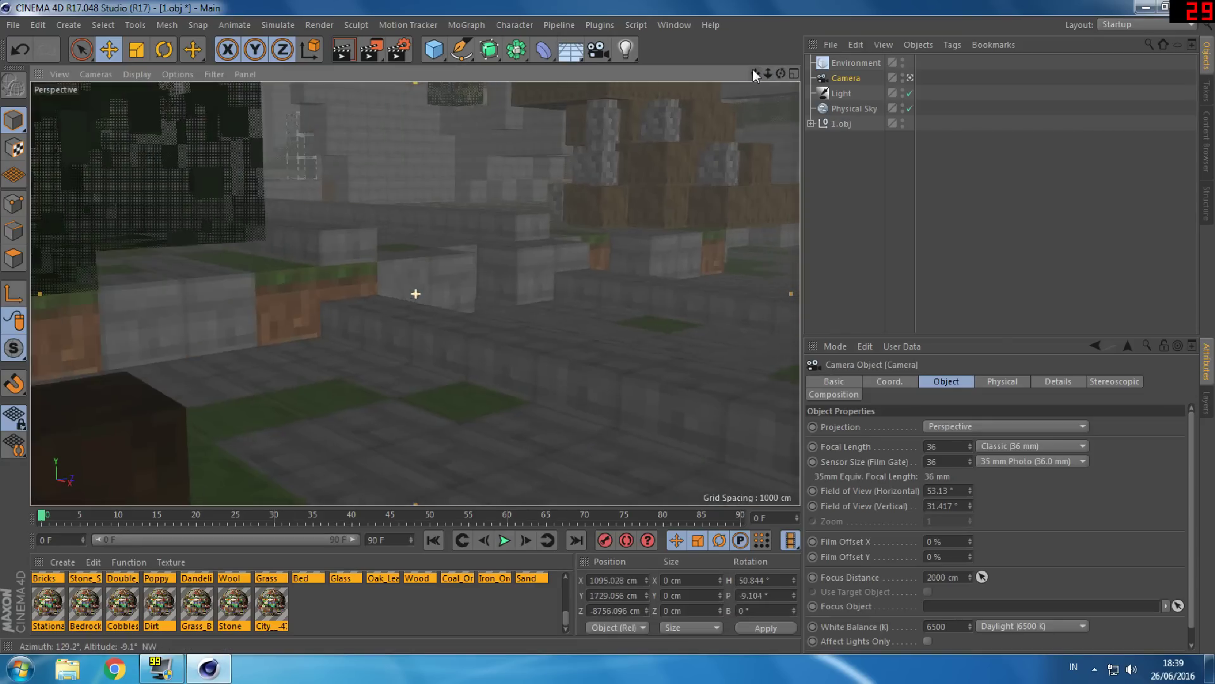
pyautogui.keyDown('alt'); pyautogui.moveTo(415, 293); pyautogui.dragTo(415, 294); pyautogui.keyUp('alt')
pyautogui.click(343, 49)
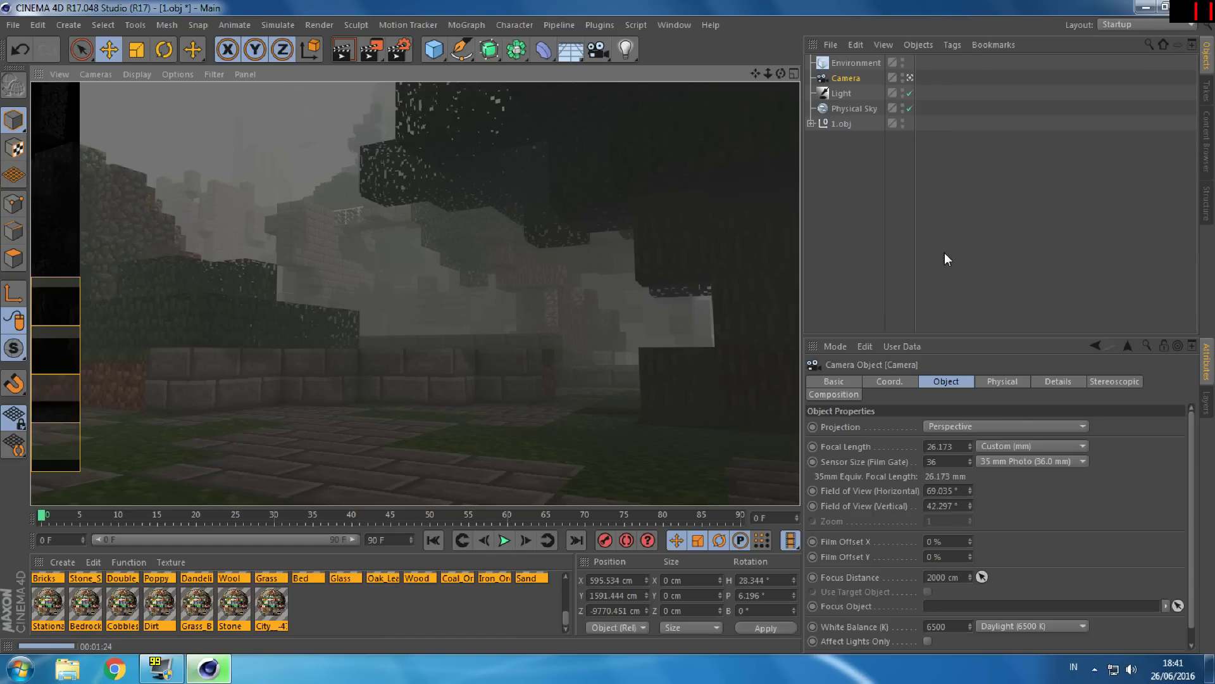
pyautogui.keyDown('alt'); pyautogui.moveTo(328, 201); pyautogui.dragTo(355, 184); pyautogui.keyUp('alt')
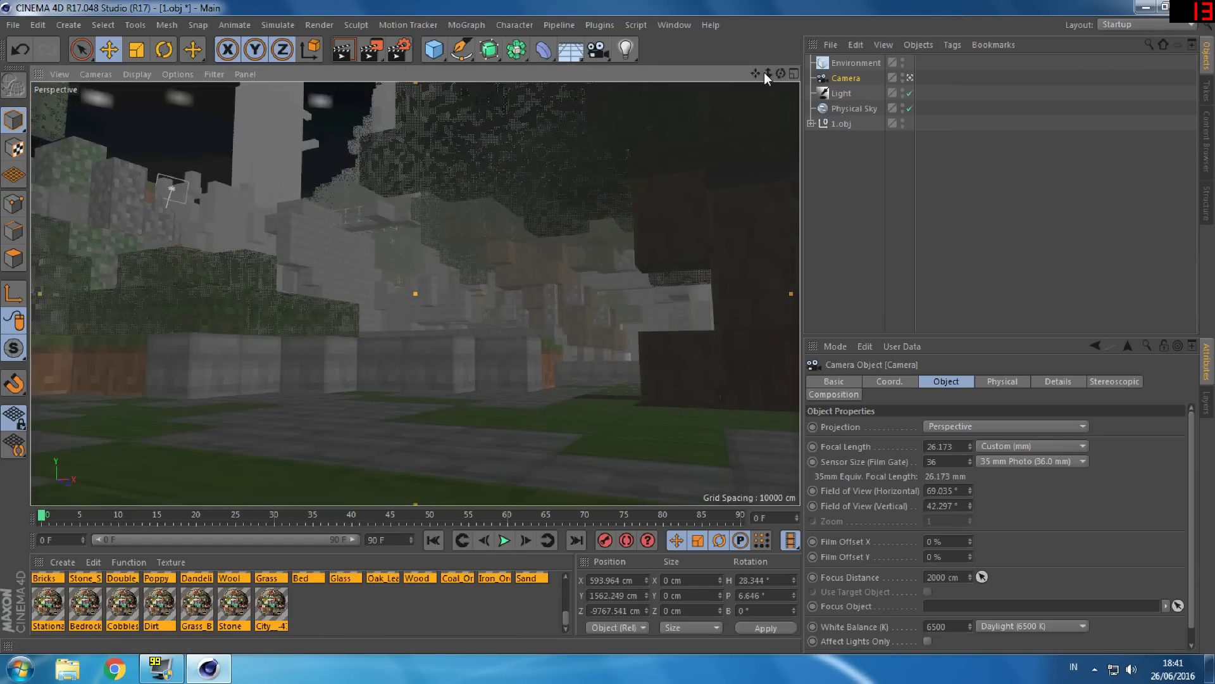
pyautogui.click(1207, 139)
# Step: Move the FMR 5.0 rig apart from the Evolution Rig and adjust its Skin options
pyautogui.click(1136, 44)
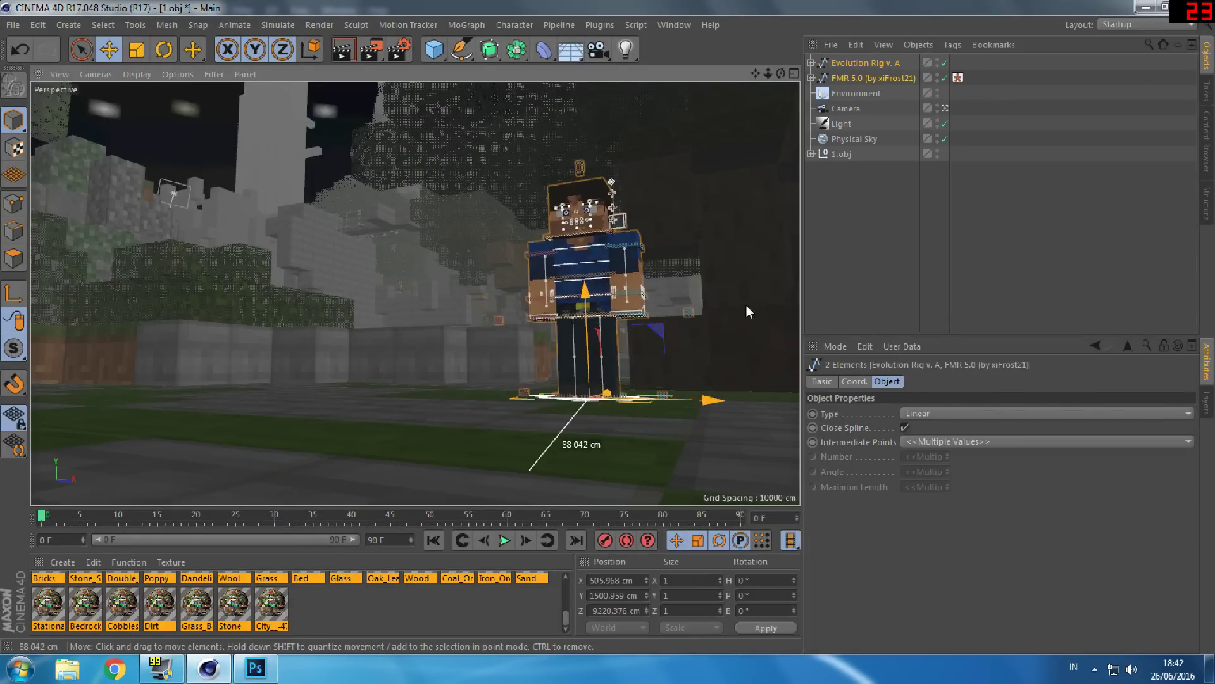
pyautogui.click(548, 429)
pyautogui.moveTo(550, 432); pyautogui.dragTo(344, 452)
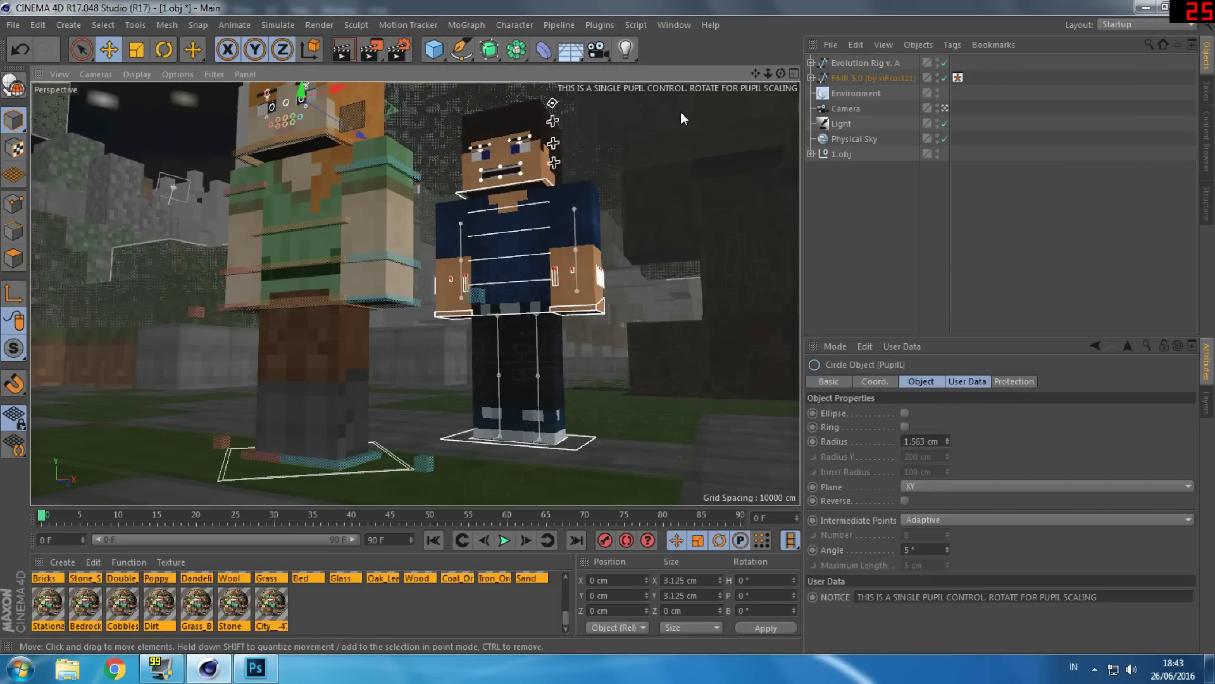
pyautogui.click(873, 77)
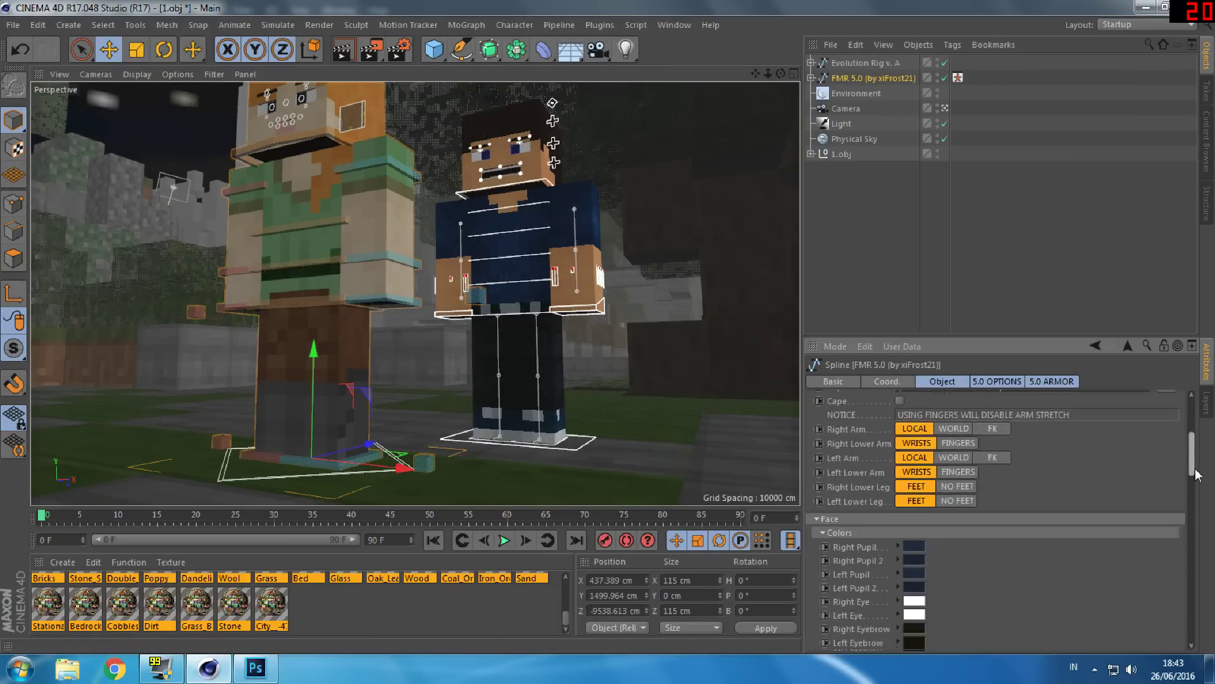
pyautogui.moveTo(1192, 497); pyautogui.dragTo(1194, 519)
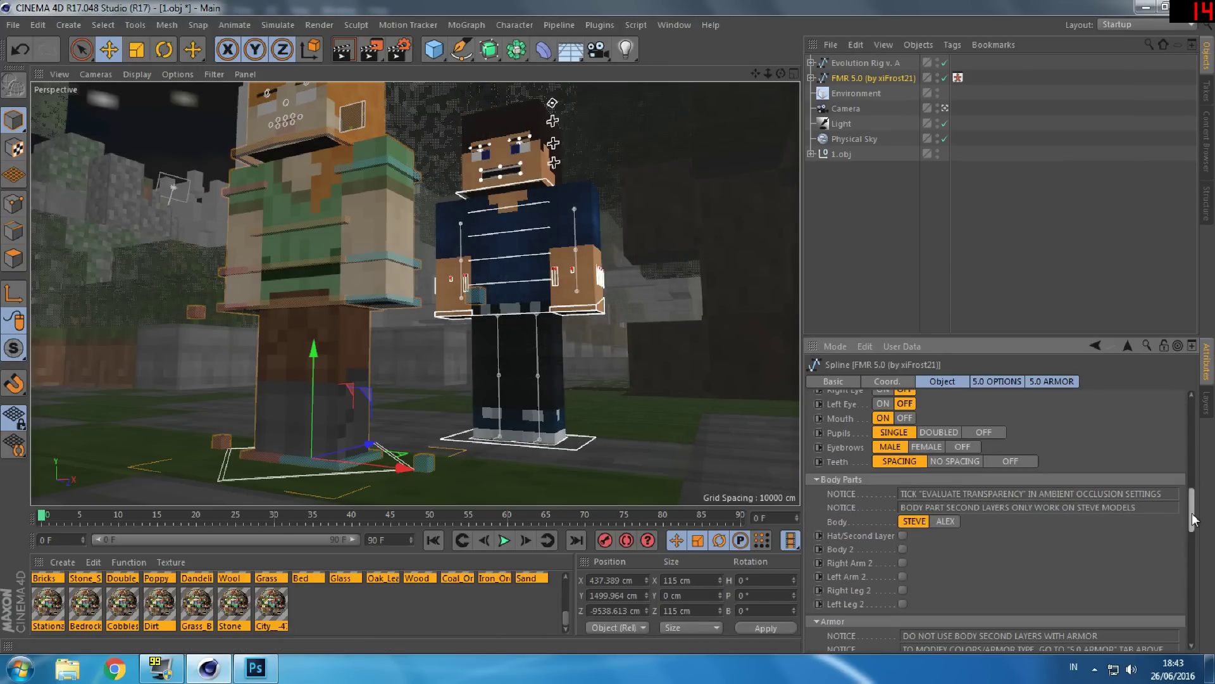
pyautogui.click(118, 670)
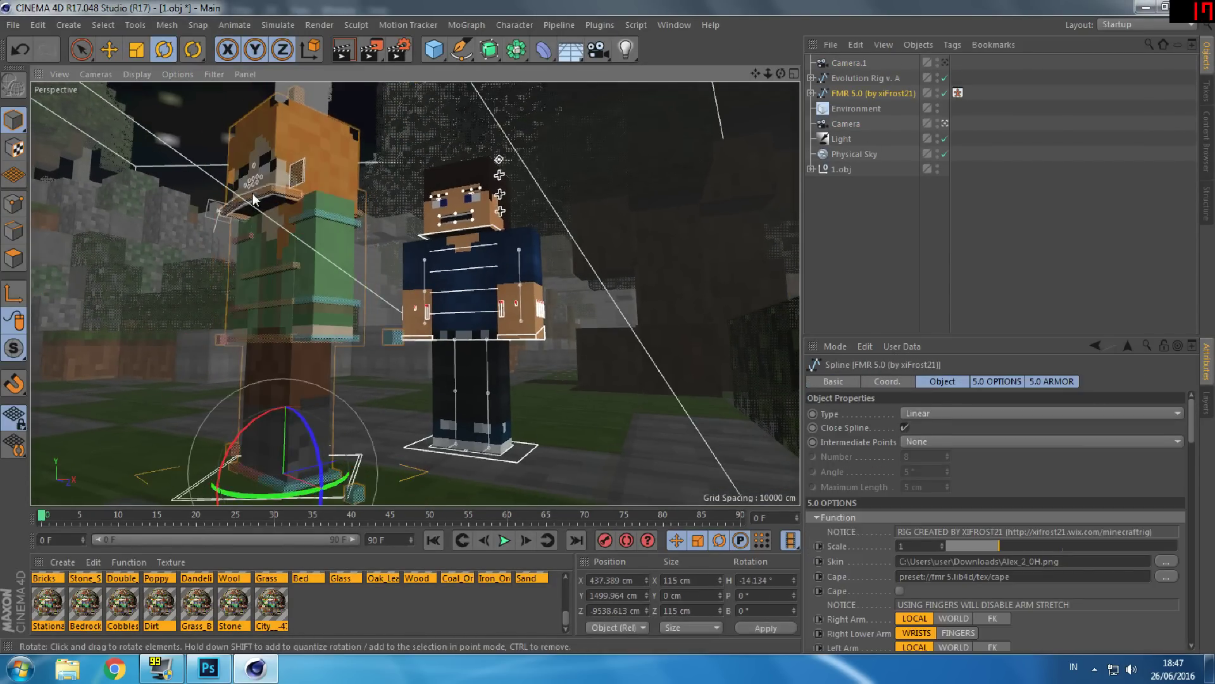
# Step: Pose the Alex rig's waist, left arm, mouth and face controls
pyautogui.moveTo(344, 312); pyautogui.dragTo(336, 318)
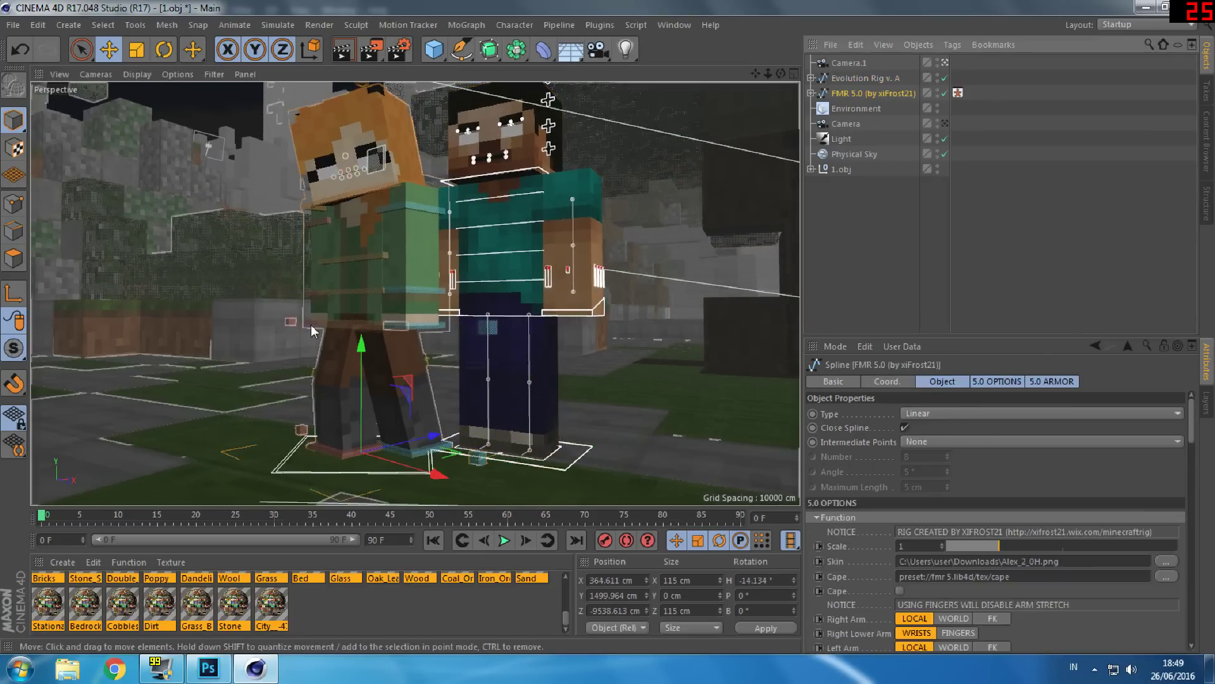
pyautogui.moveTo(419, 322); pyautogui.dragTo(530, 361)
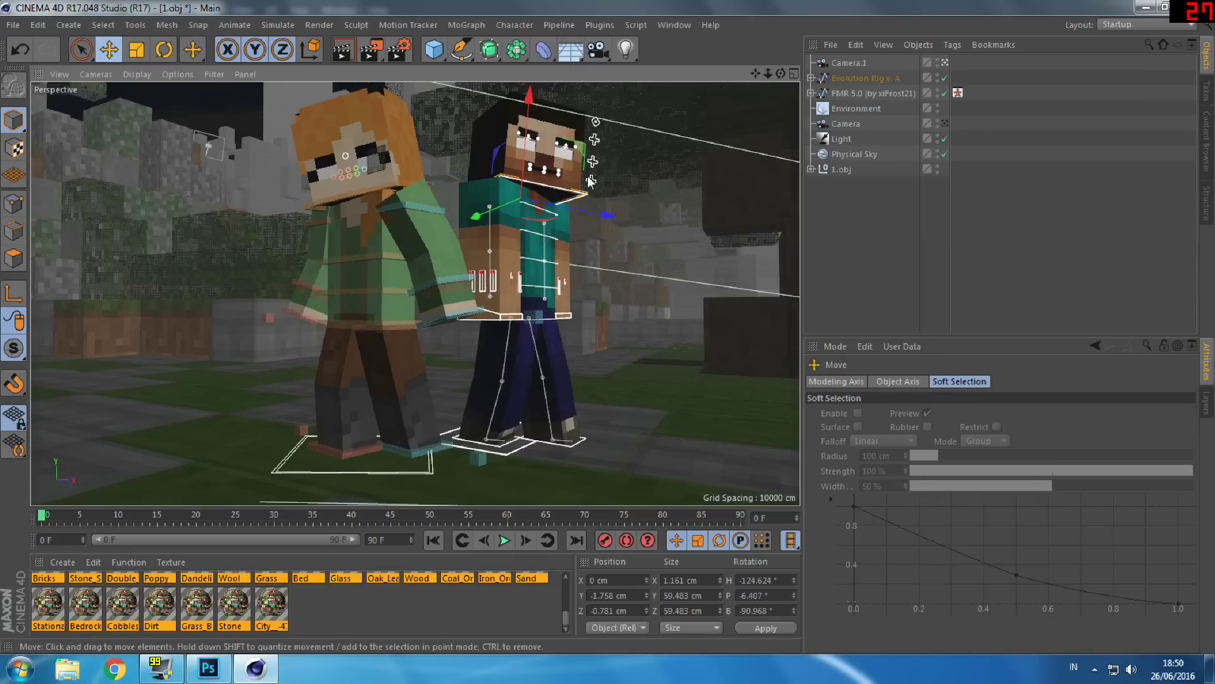
pyautogui.click(590, 182)
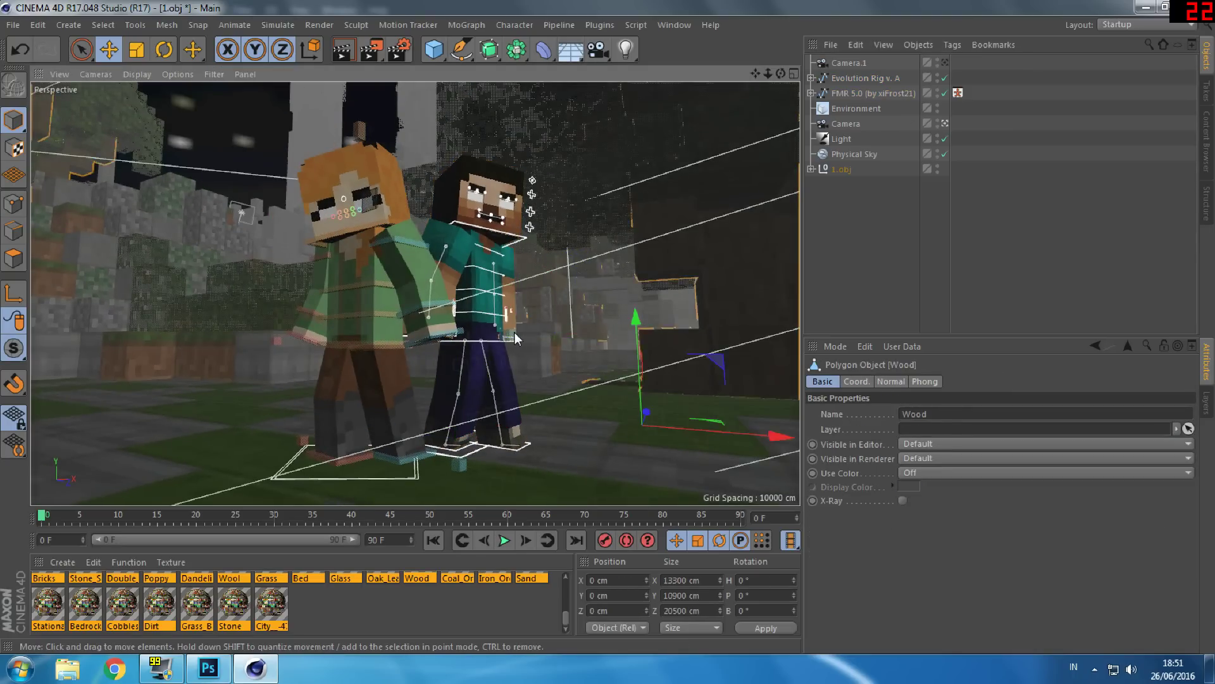
pyautogui.moveTo(517, 337); pyautogui.dragTo(529, 343)
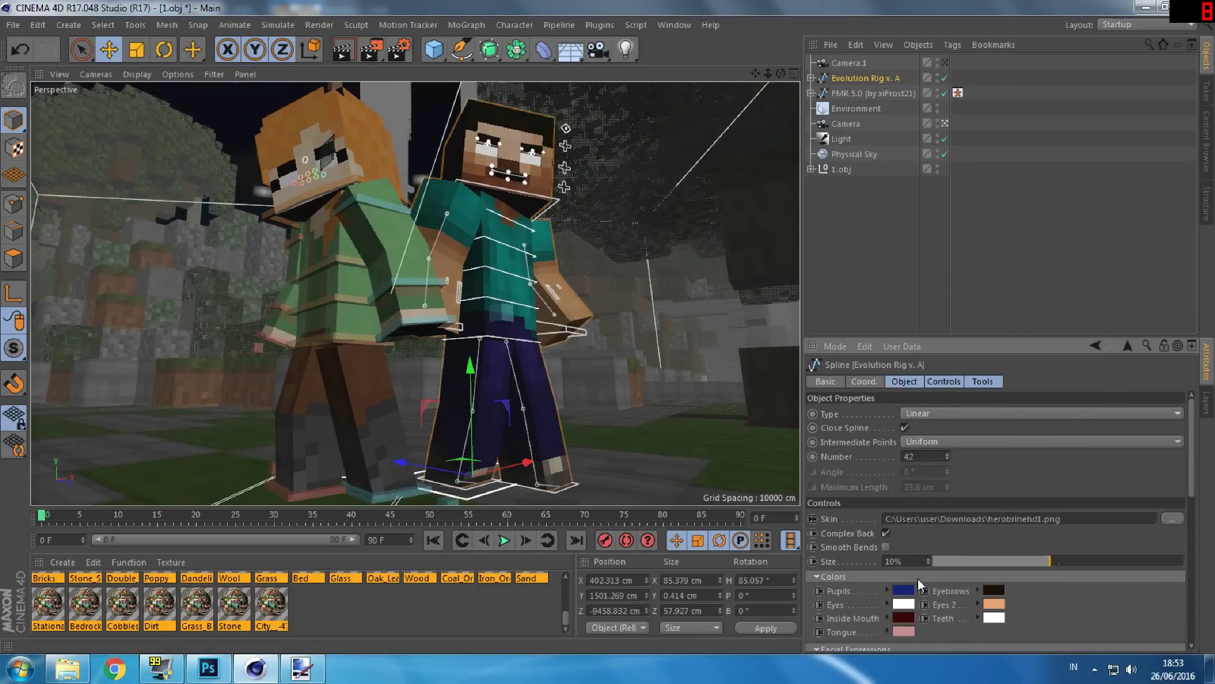
# Step: Set the rig size to 25% and reselect the Alex rig
pyautogui.doubleClick(905, 560)
pyautogui.write('25')
pyautogui.press('Return')
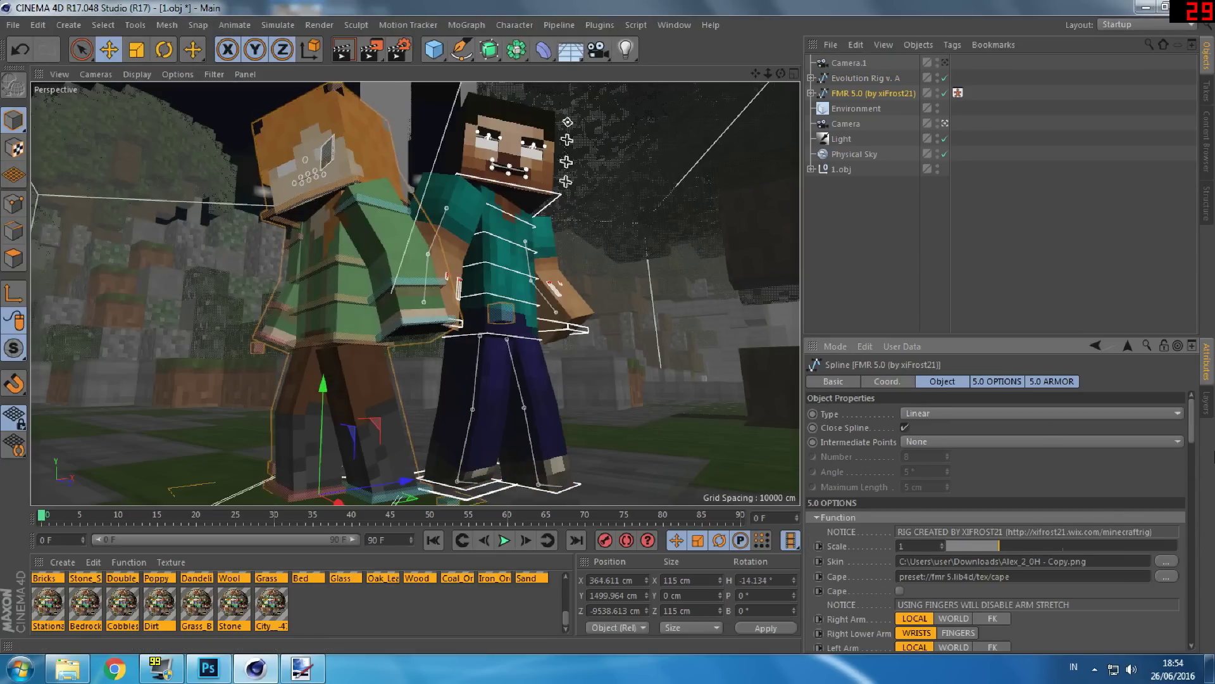
pyautogui.click(284, 159)
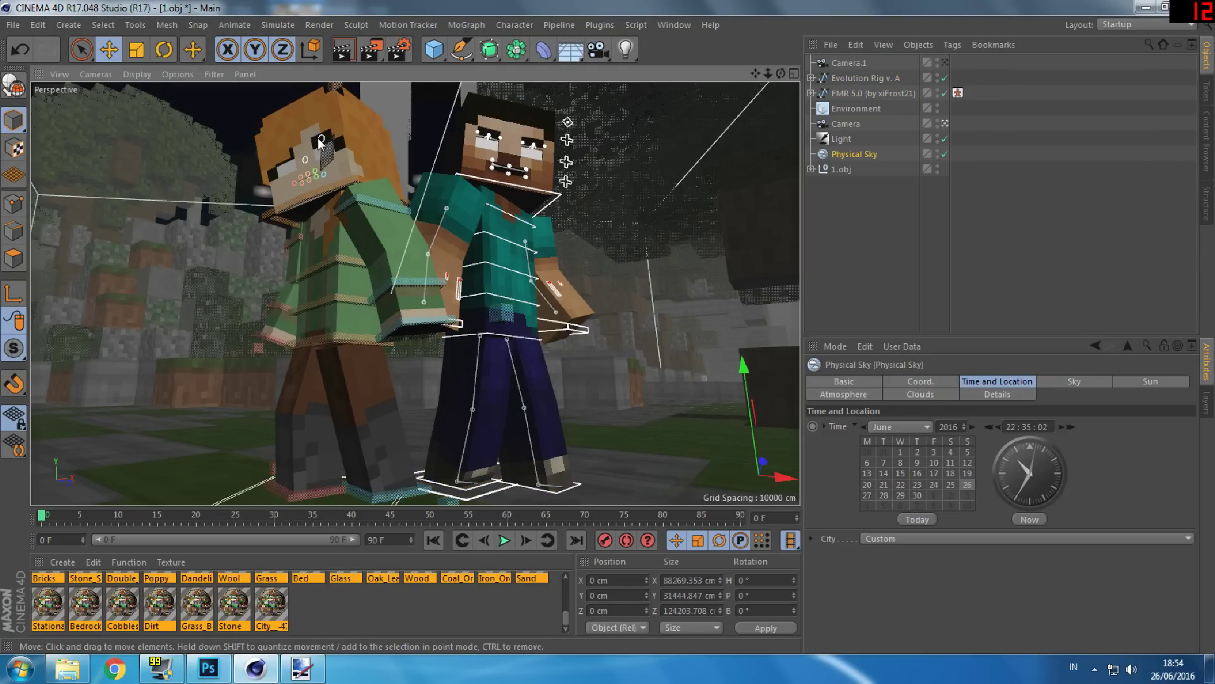
pyautogui.click(282, 162)
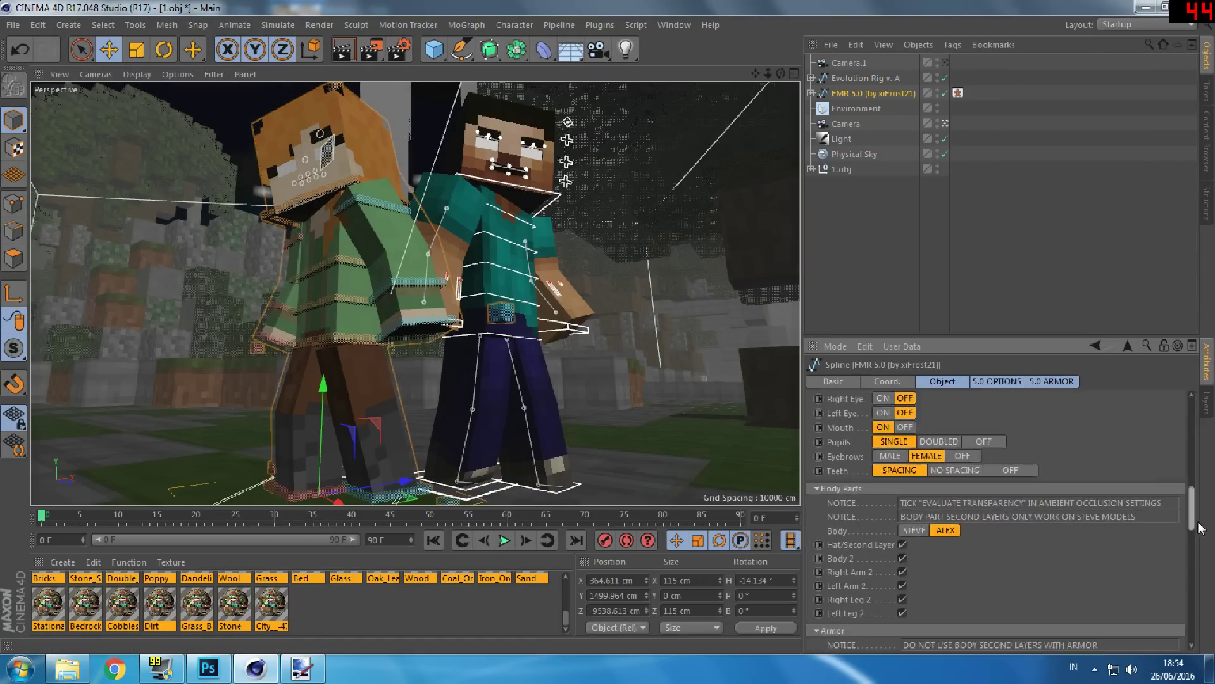
# Step: Enlarge the bow to about 164% and add an Arrow turned horizontal
pyautogui.press('t')
pyautogui.moveTo(256, 323); pyautogui.dragTo(278, 339)
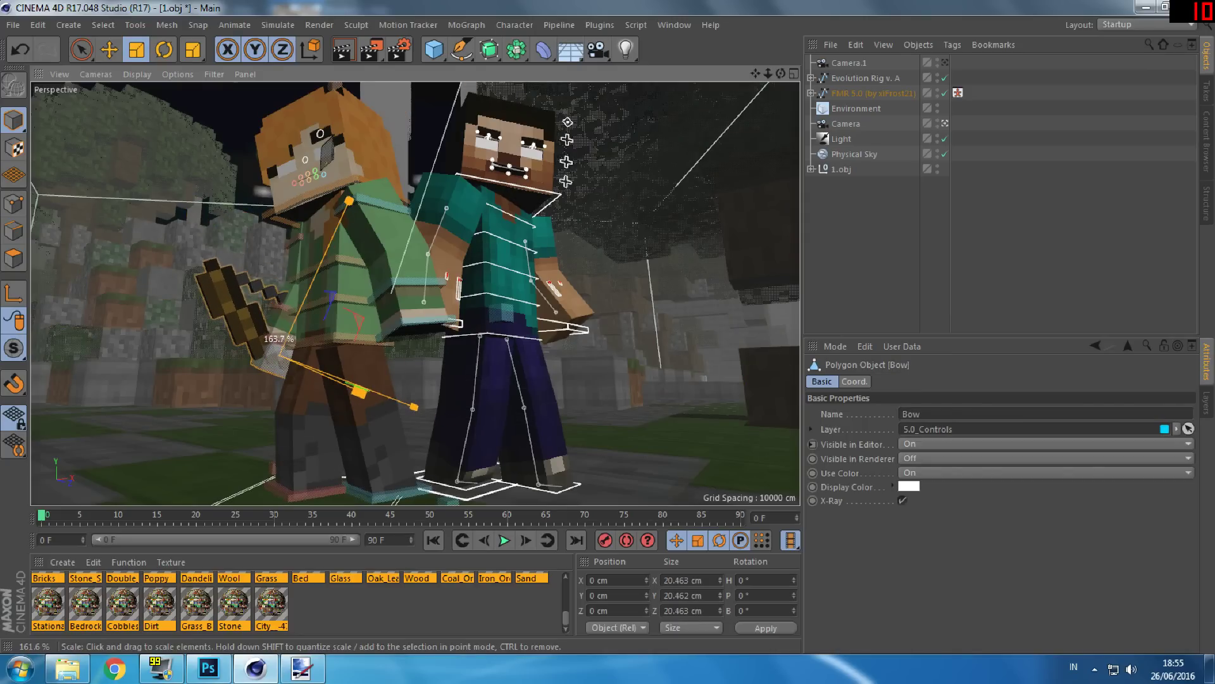
pyautogui.click(1206, 140)
pyautogui.moveTo(880, 82); pyautogui.dragTo(194, 450)
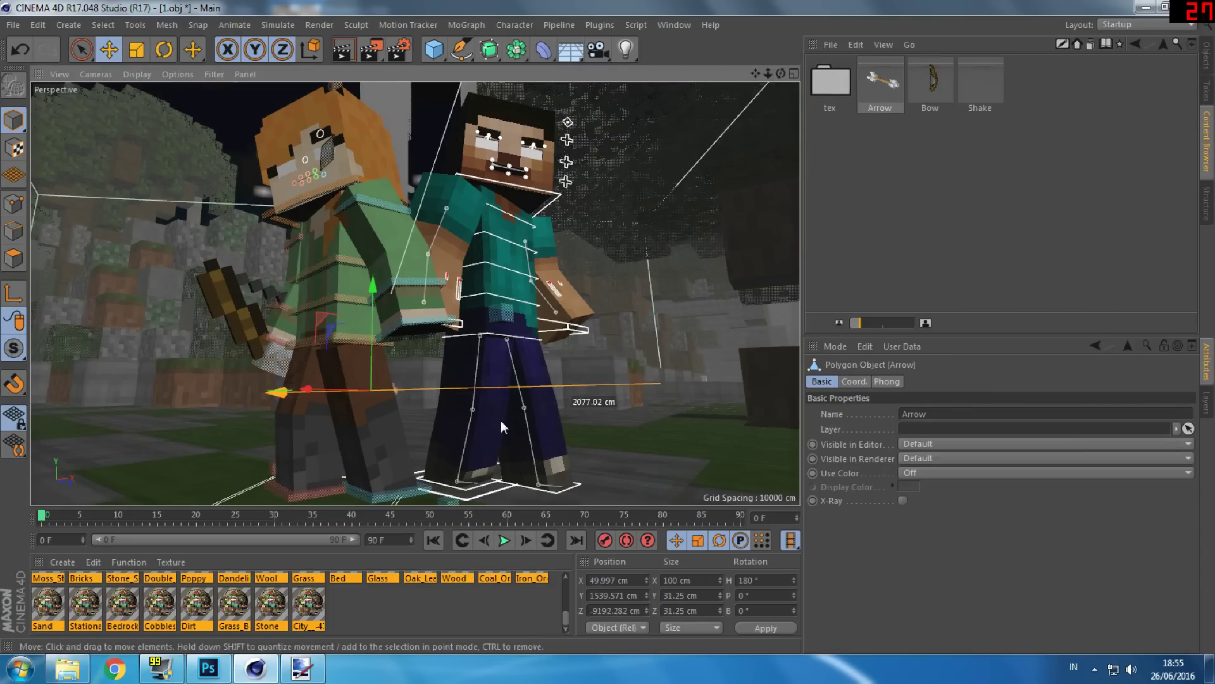
pyautogui.press('r')
pyautogui.moveTo(363, 353)
pyautogui.mouseDown()
pyautogui.moveTo(465, 328)
pyautogui.moveTo(398, 314)
pyautogui.mouseUp()
pyautogui.click(109, 49)
# Step: Select Alex's left arm goal, the Arrow and Steve's Right hand control
pyautogui.click(574, 407)
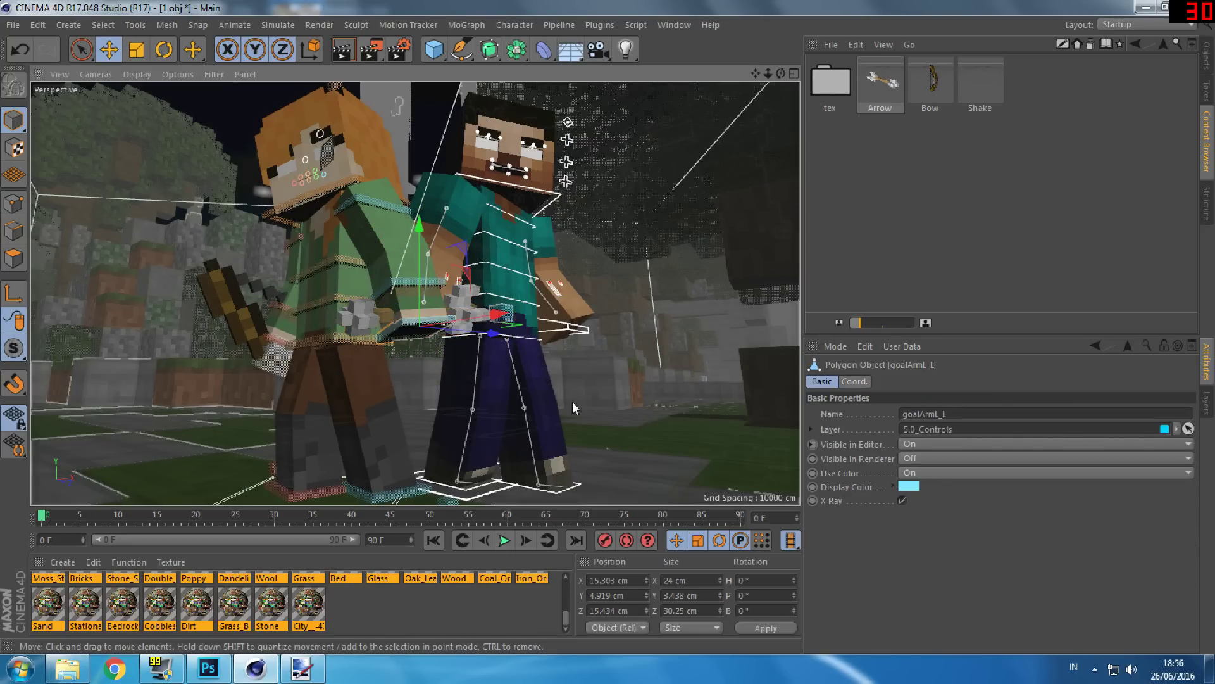
pyautogui.click(517, 190)
pyautogui.click(324, 166)
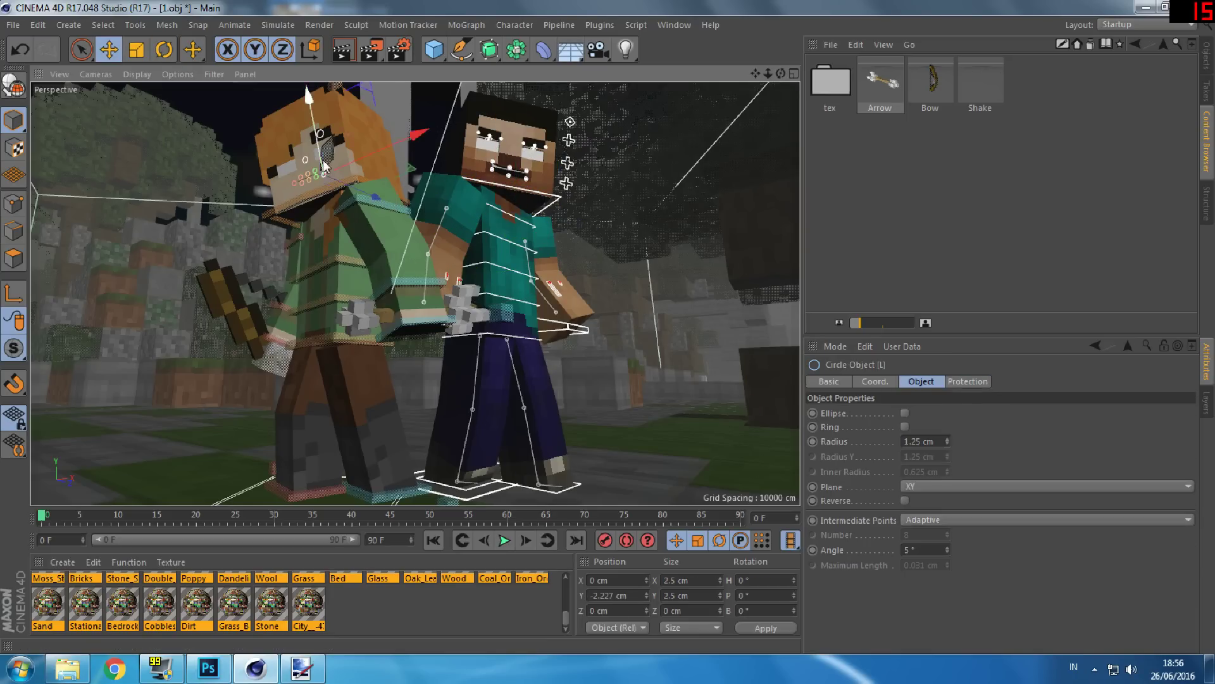
pyautogui.click(1206, 60)
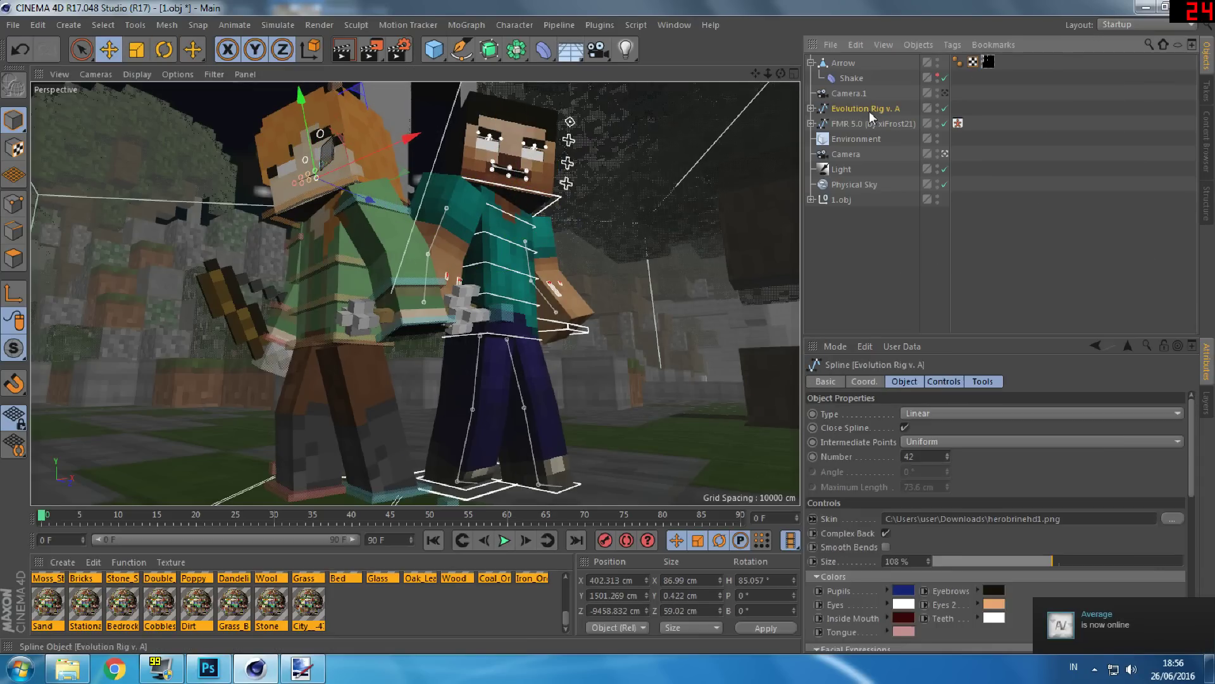
pyautogui.keyDown('shift'); pyautogui.click(412, 409); pyautogui.keyUp('shift')
pyautogui.click(647, 229)
pyautogui.click(480, 249)
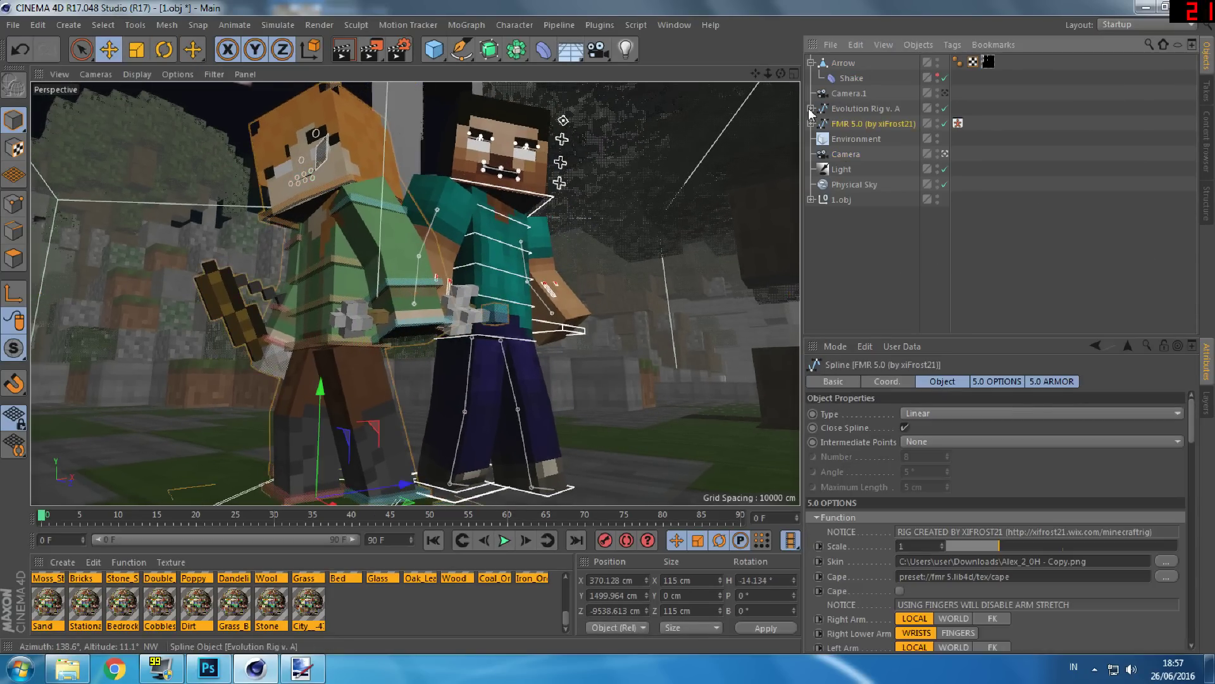
pyautogui.click(628, 247)
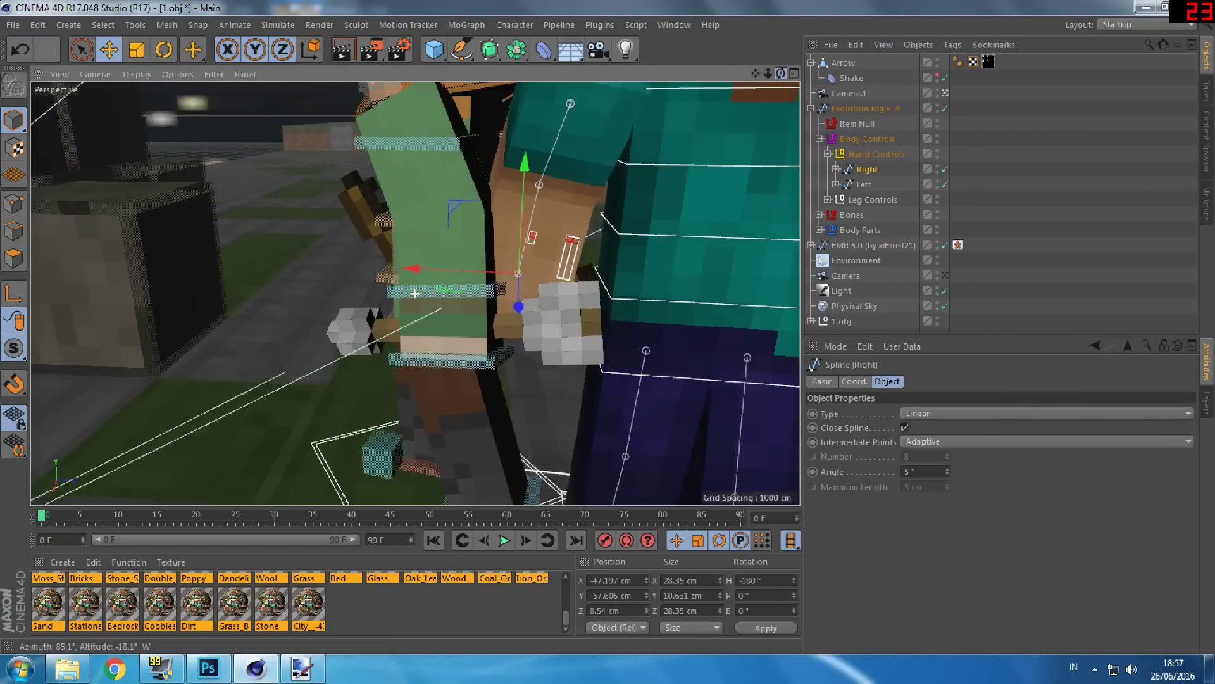
# Step: Nudge Steve's Right hand control into place beside the arrow
pyautogui.scroll(5, 480, 279)
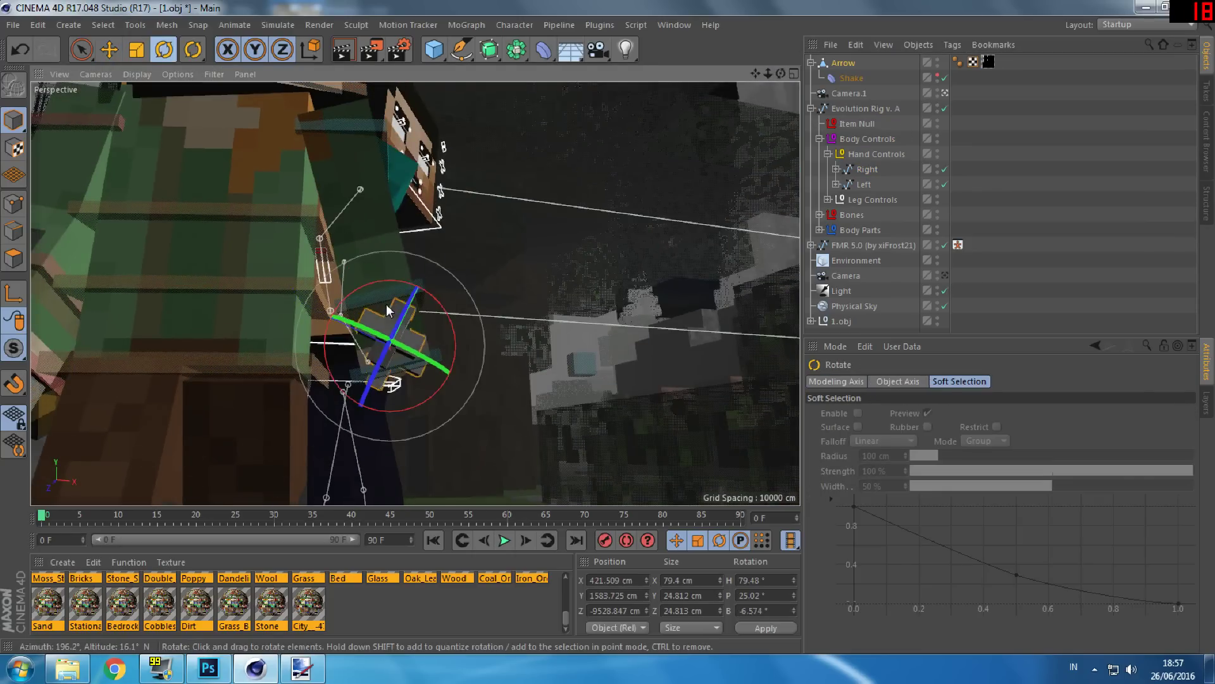
pyautogui.keyDown('alt'); pyautogui.moveTo(480, 279); pyautogui.dragTo(414, 293); pyautogui.keyUp('alt')
pyautogui.scroll(-5, 415, 293)
pyautogui.scroll(5, 415, 293)
pyautogui.scroll(-5, 415, 293)
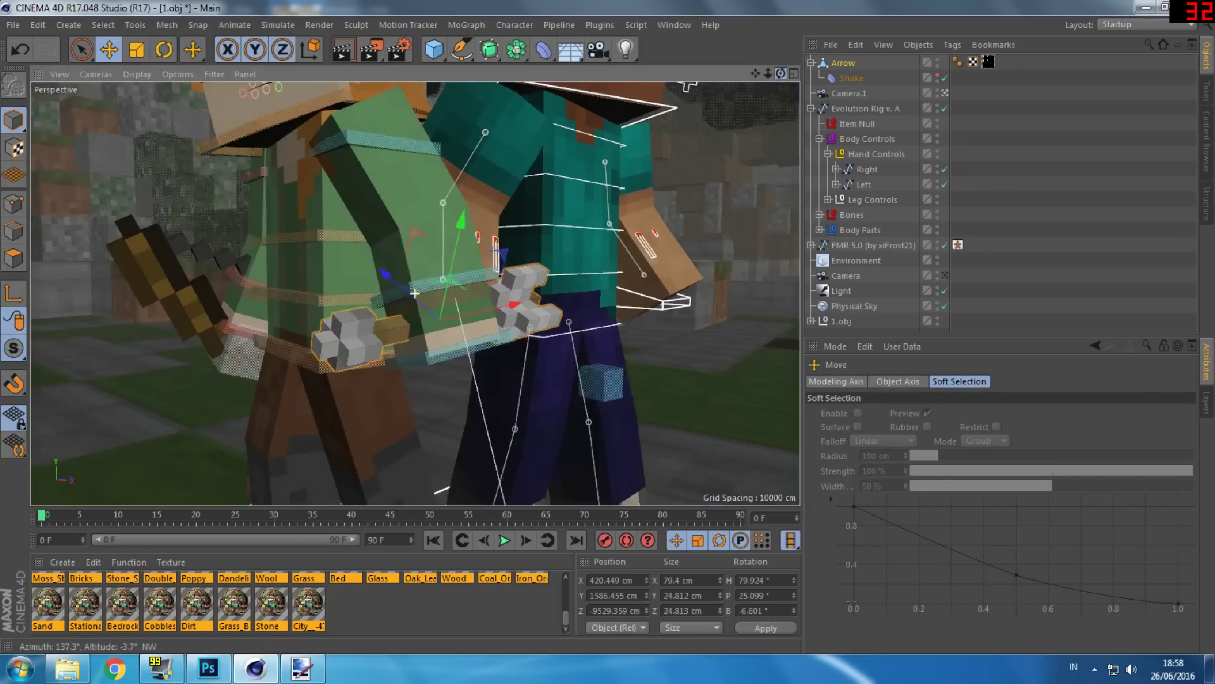
pyautogui.scroll(5, 548, 308)
pyautogui.click(548, 308)
pyautogui.moveTo(548, 308); pyautogui.dragTo(550, 311)
pyautogui.scroll(-5, 551, 310)
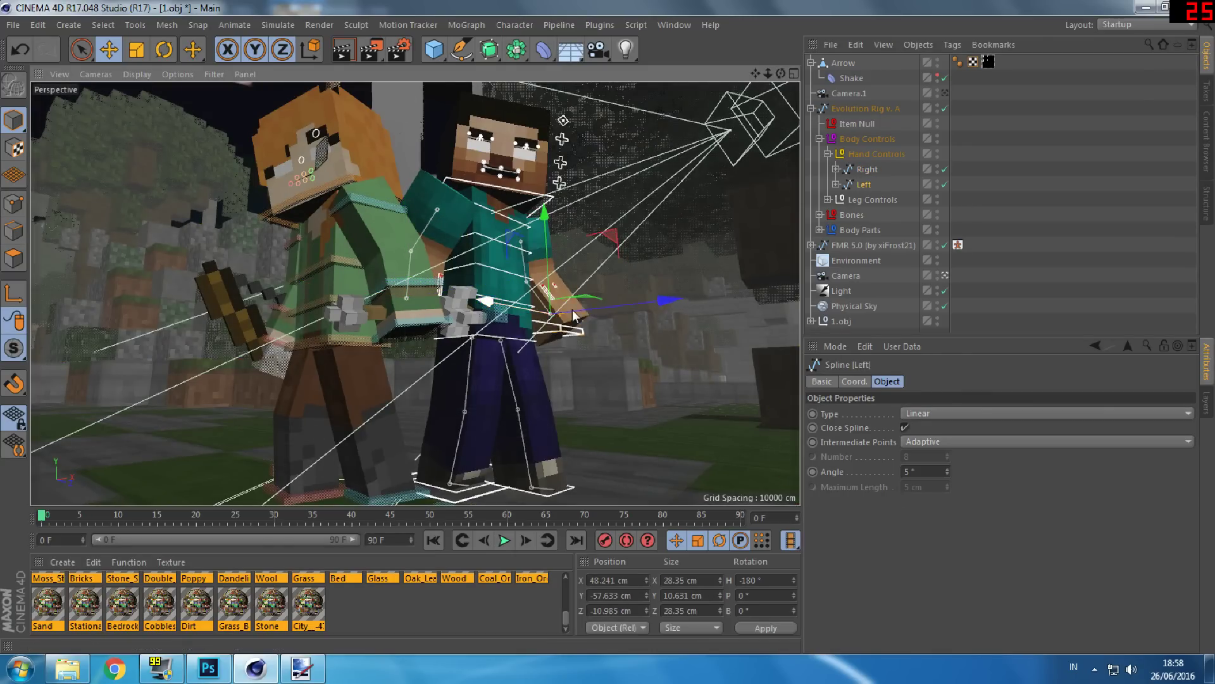
# Step: Add the Golden Apple from the Food folder and move it to Steve's hand
pyautogui.click(1205, 140)
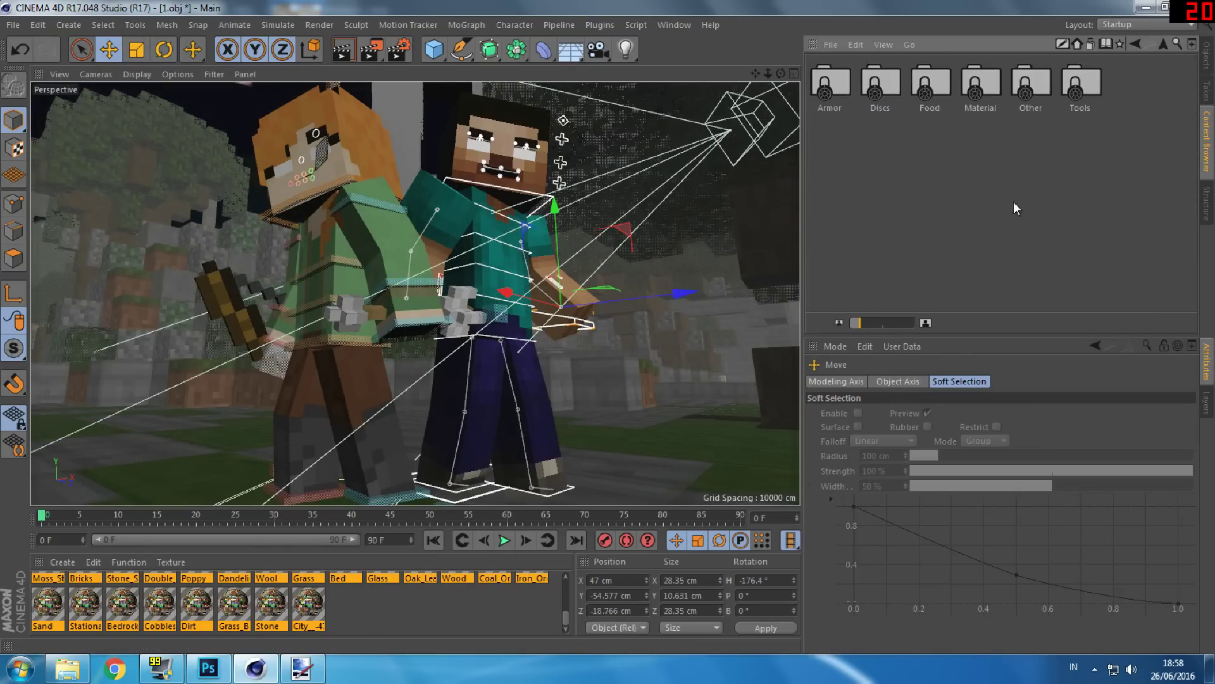
pyautogui.doubleClick(931, 82)
pyautogui.moveTo(881, 82); pyautogui.dragTo(215, 380)
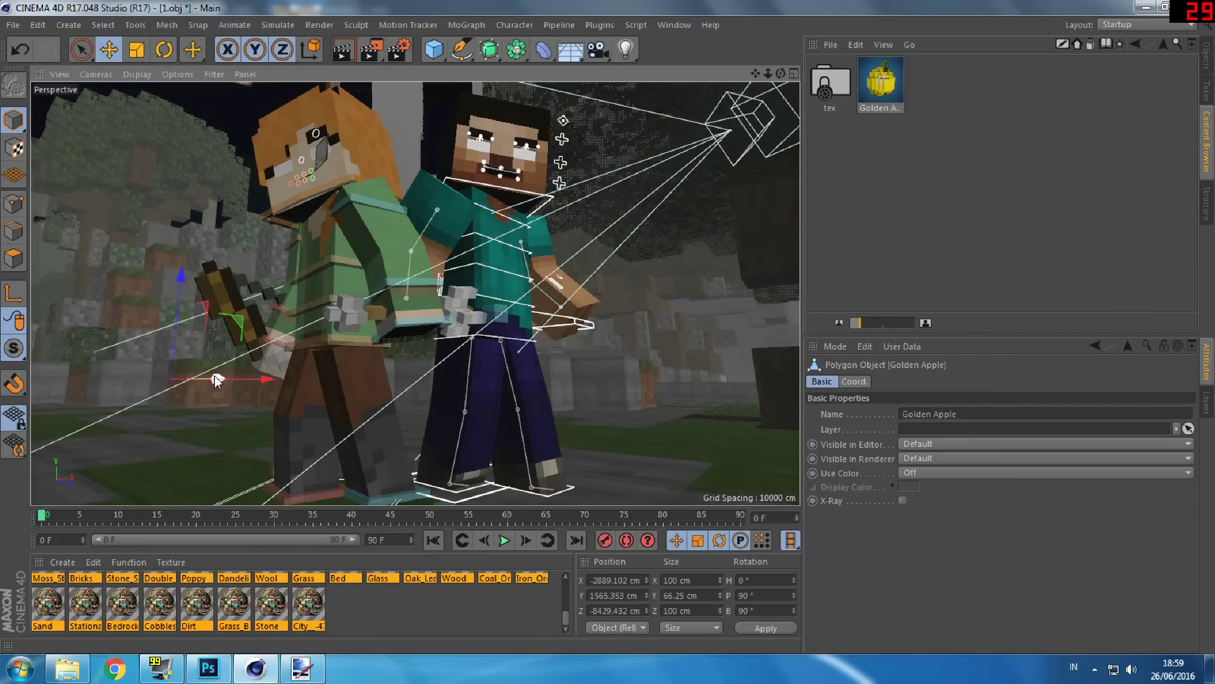
pyautogui.moveTo(483, 265); pyautogui.dragTo(502, 352)
# Step: Rotate and position the apple so it sits inside Steve's grip
pyautogui.click(1206, 57)
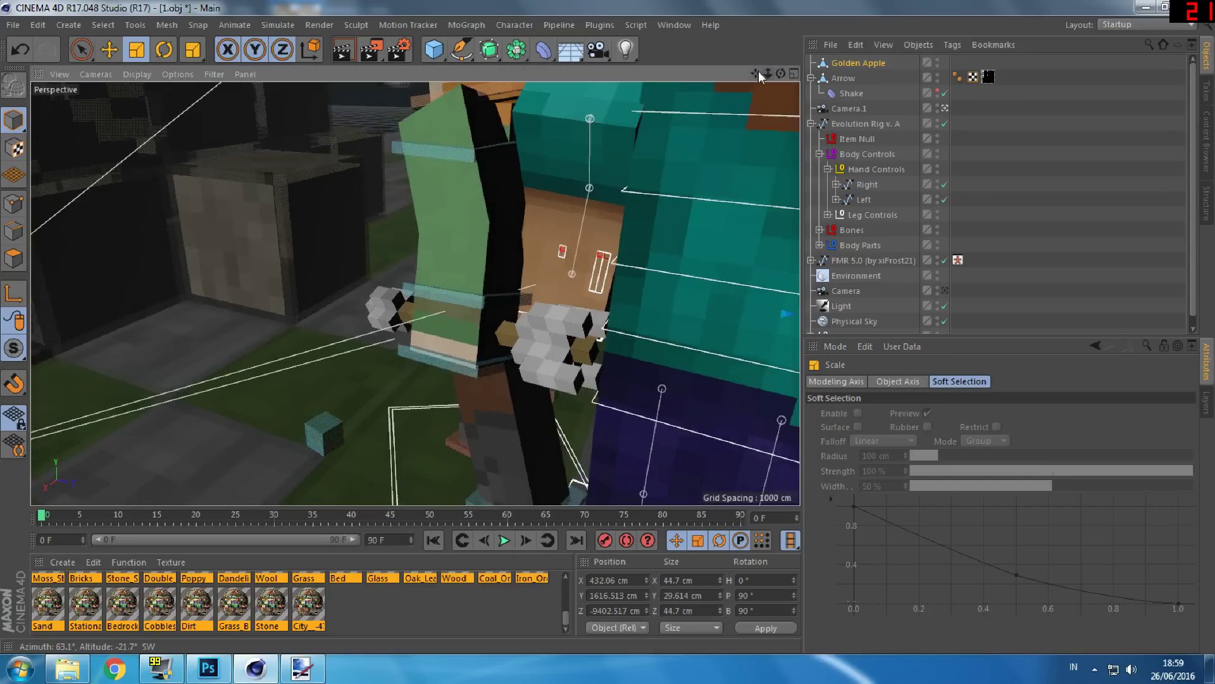
pyautogui.scroll(5, 603, 264)
pyautogui.click(945, 291)
pyautogui.moveTo(573, 297); pyautogui.dragTo(617, 271)
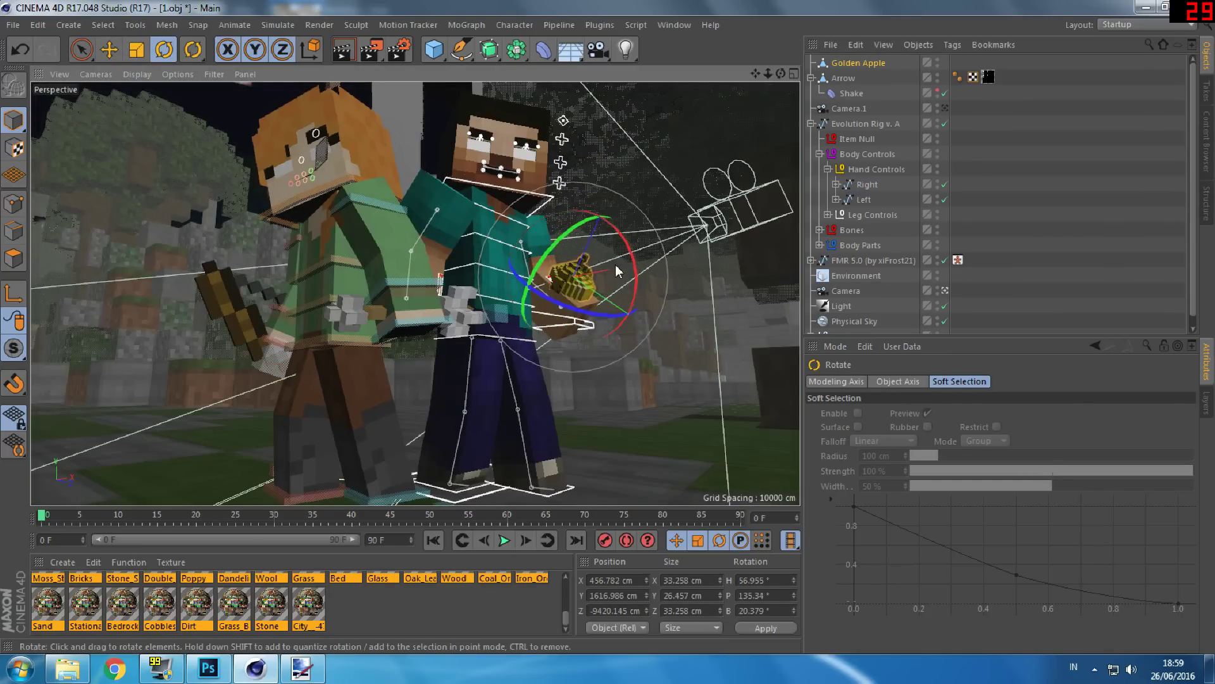
pyautogui.click(109, 49)
pyautogui.click(945, 290)
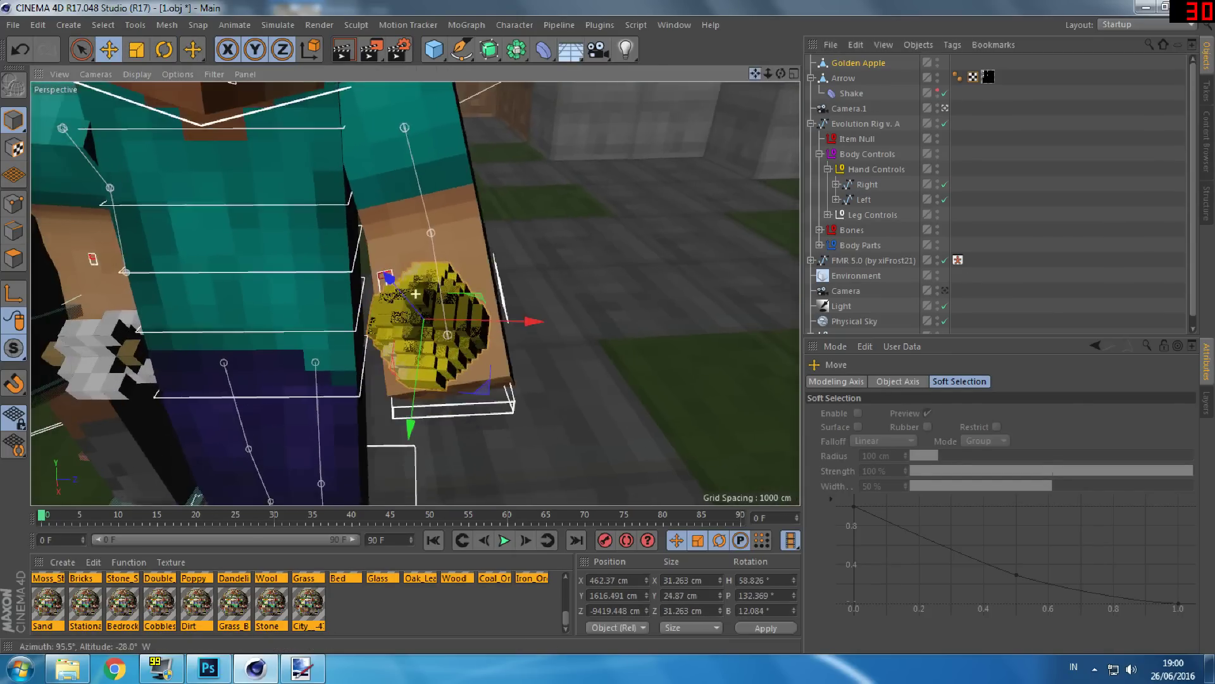
pyautogui.moveTo(434, 312); pyautogui.dragTo(443, 298)
pyautogui.click(945, 290)
pyautogui.click(164, 49)
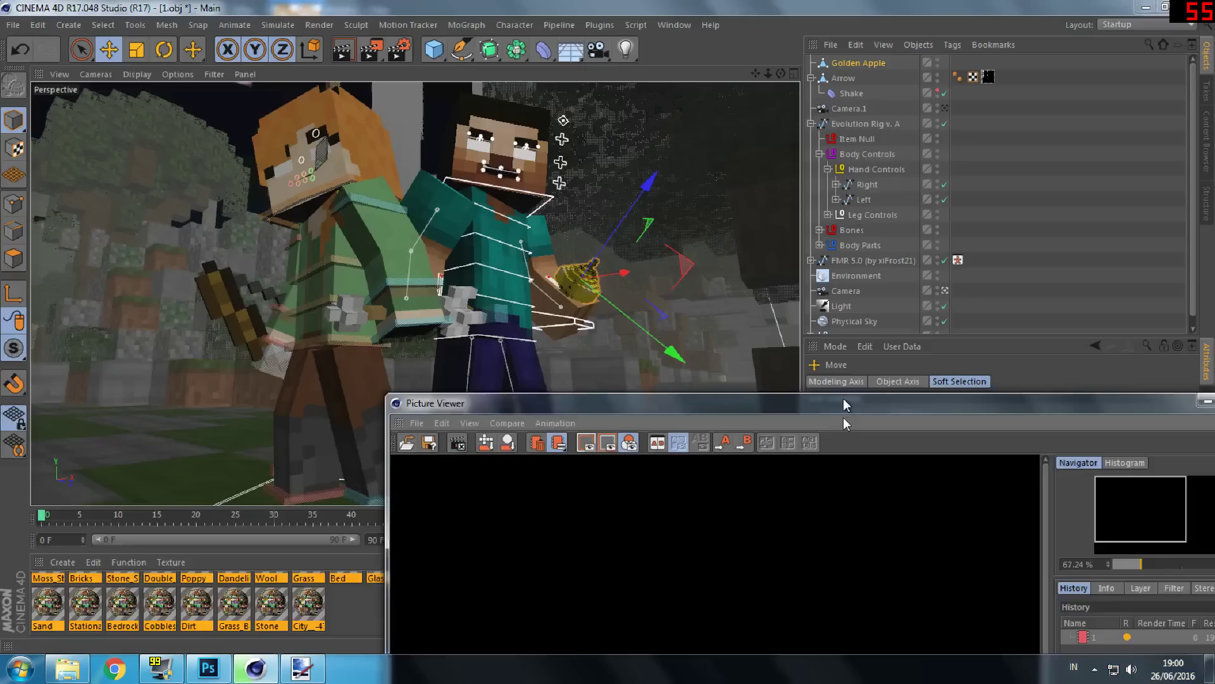
# Step: Reselect the Arrow for rotation and render the scene, restarting the render
pyautogui.click(411, 313)
pyautogui.click(164, 49)
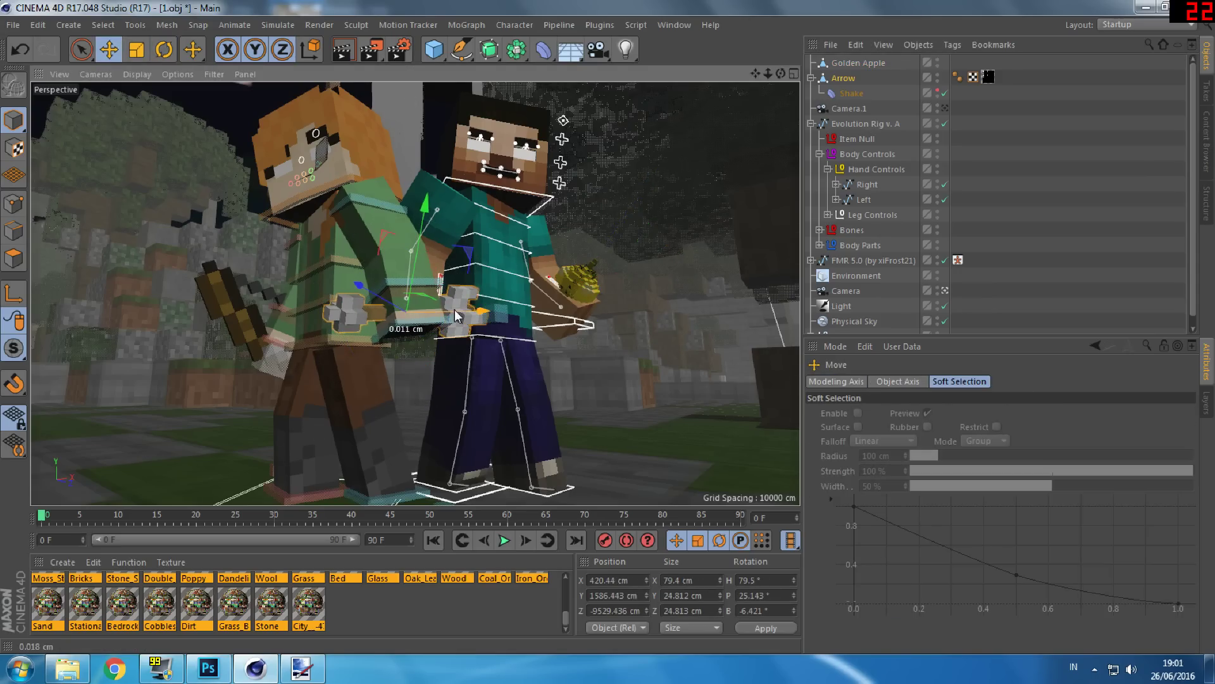
pyautogui.hotkey('shift', 'r')
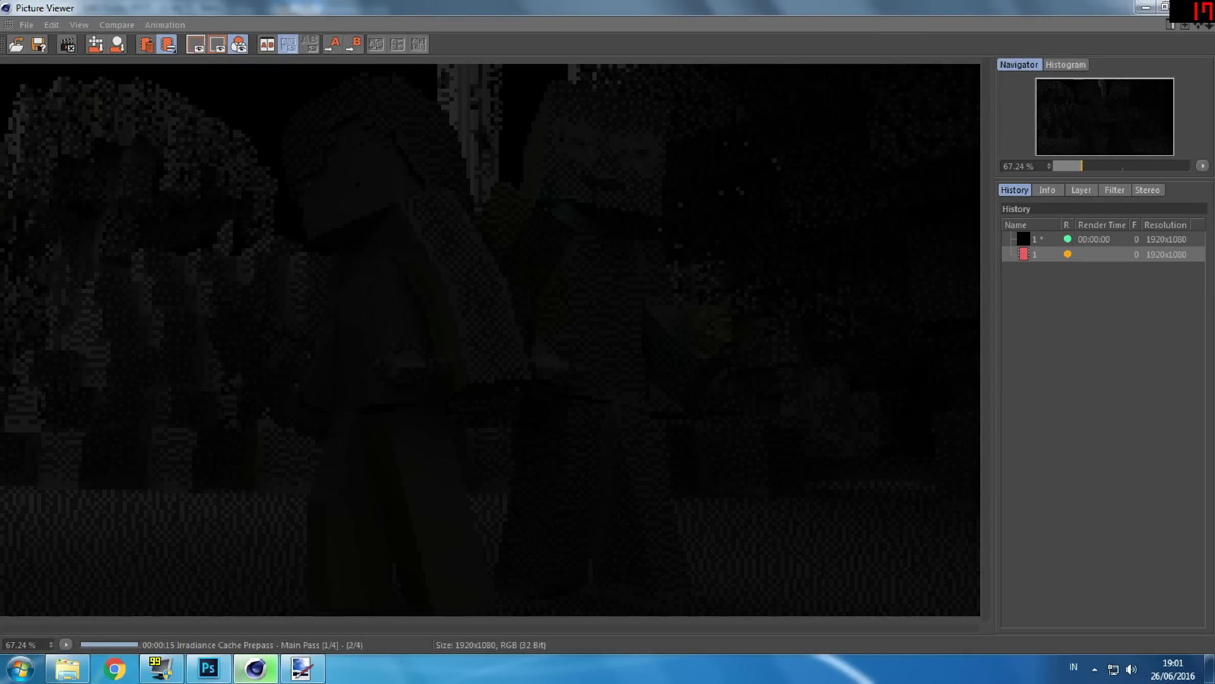
pyautogui.hotkey('alt', 'Tab')
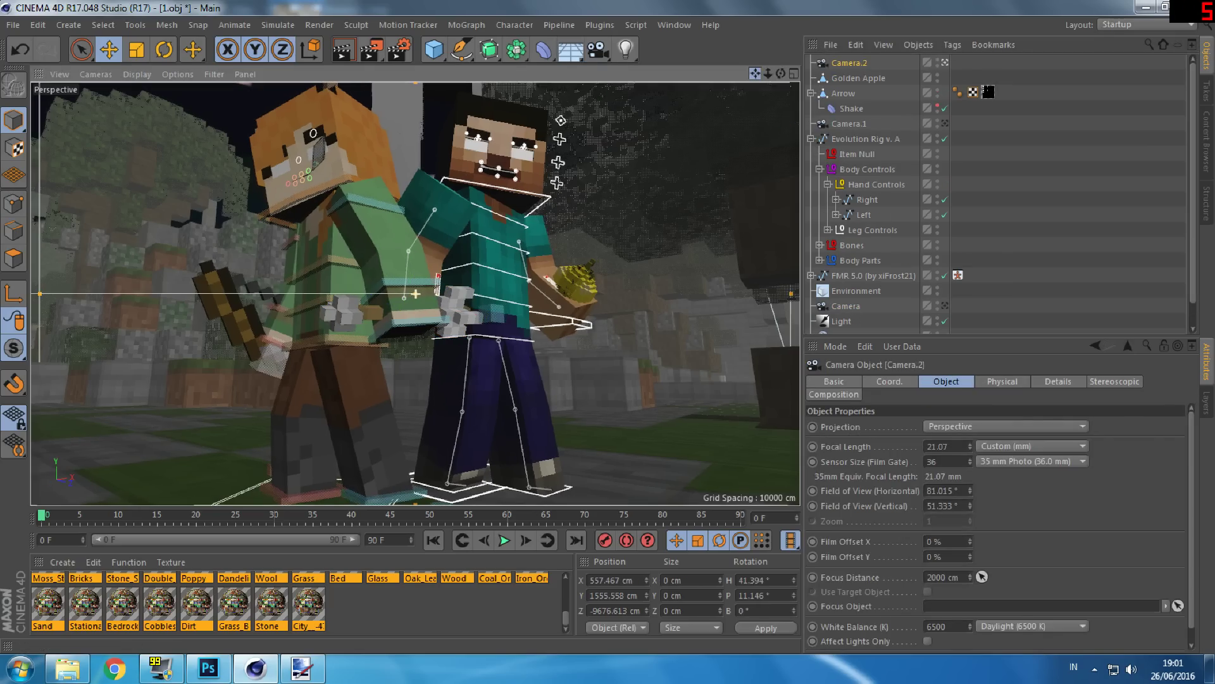
pyautogui.hotkey('shift', 'r')
pyautogui.hotkey('shift', 'r')
pyautogui.click(617, 388)
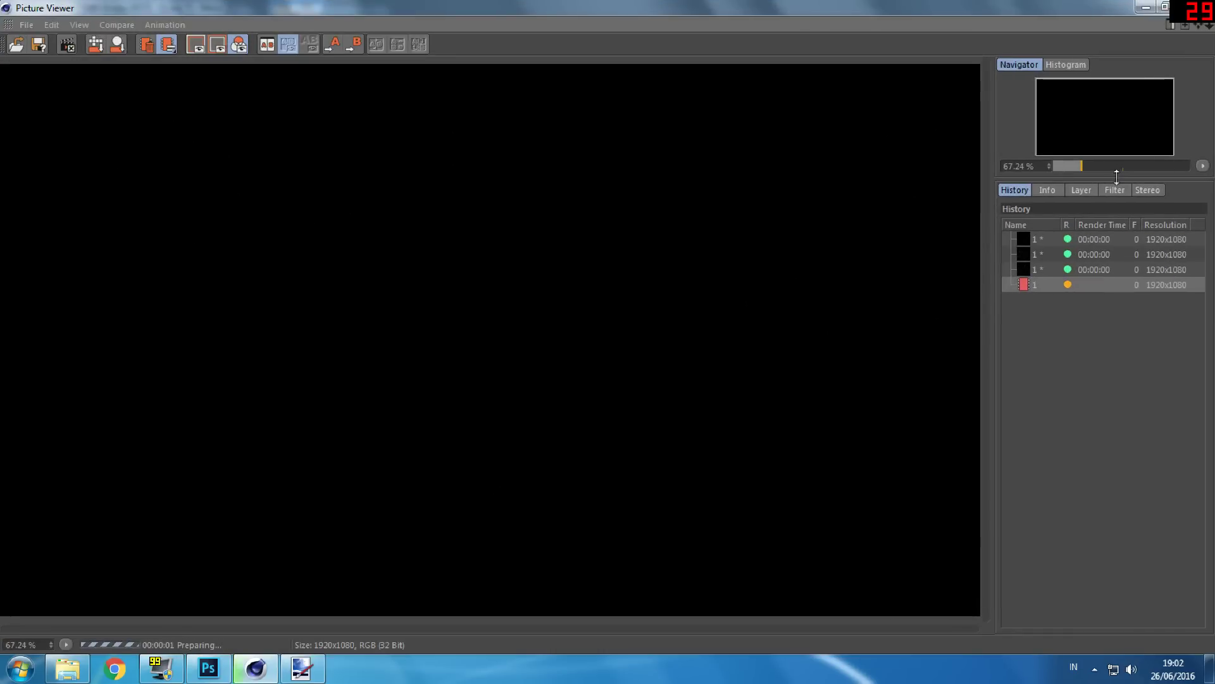